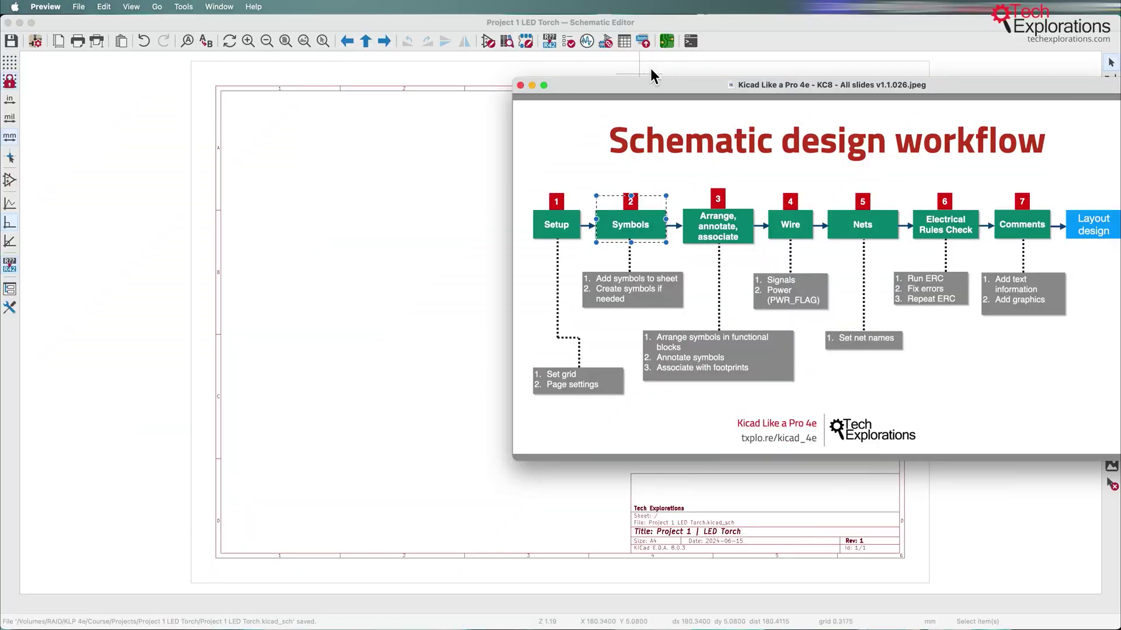
- Return to the schematic, start adding a symbol and dismiss the missing-library load error
click(707, 35)
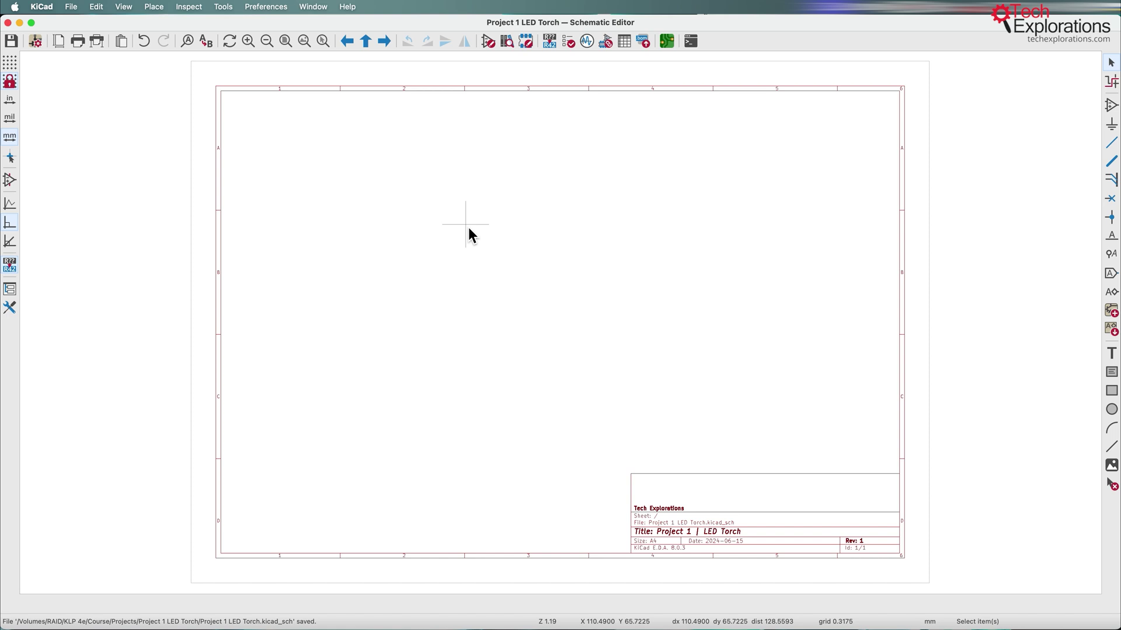
key(a)
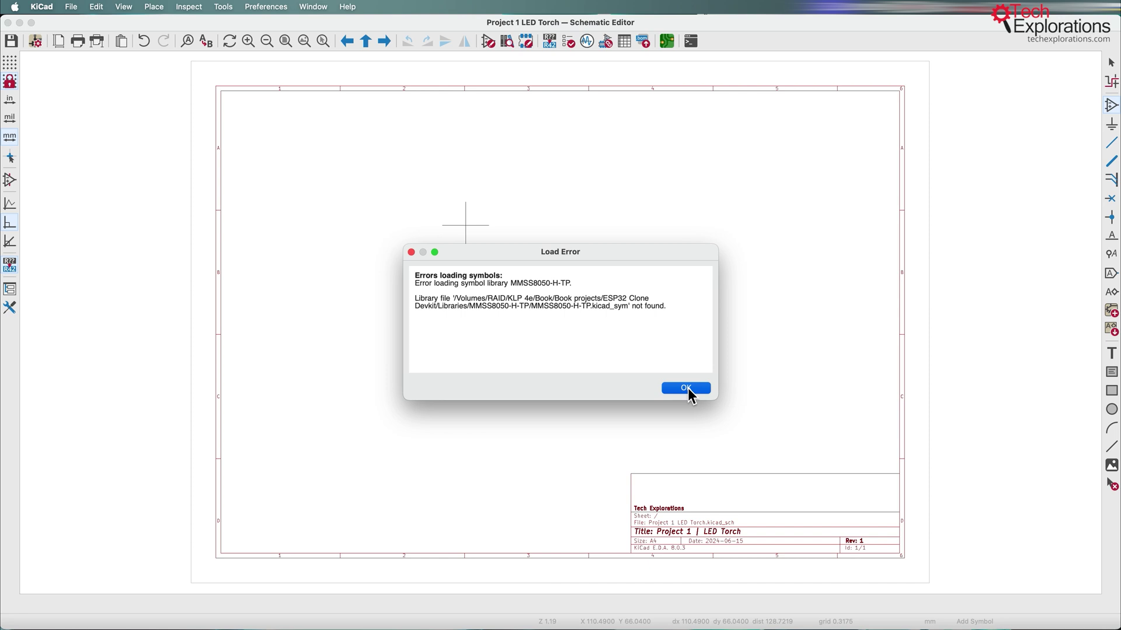
click(688, 390)
- Move the Choose Symbol dialog up and right, then filter the symbol list for 'led'
drag(420, 175, 500, 130)
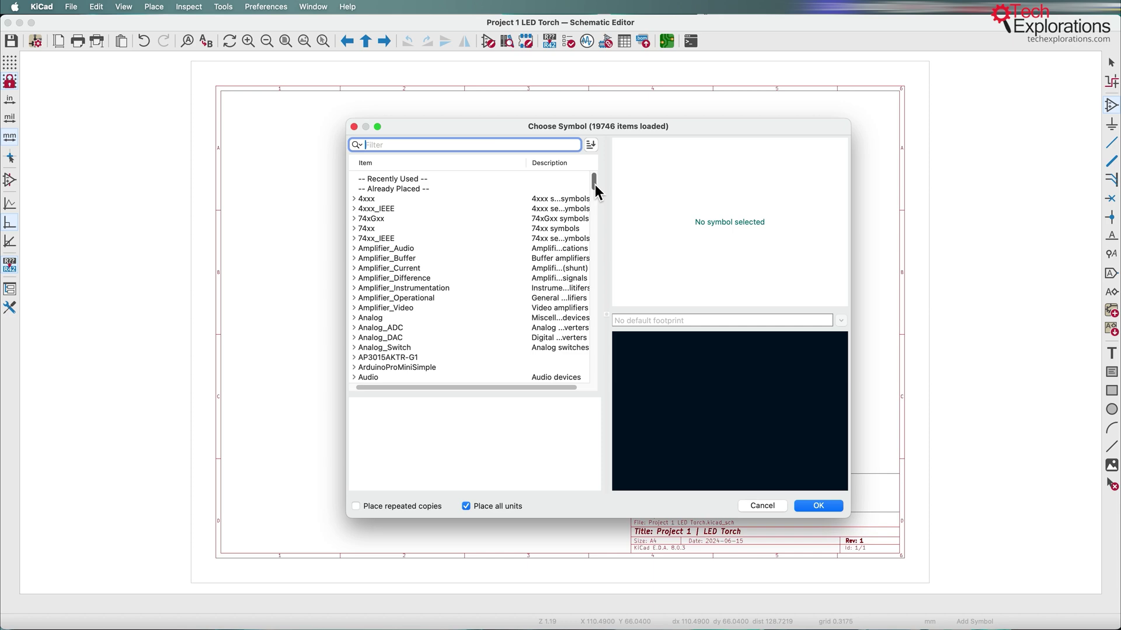
drag(594, 185, 576, 158)
text(led)
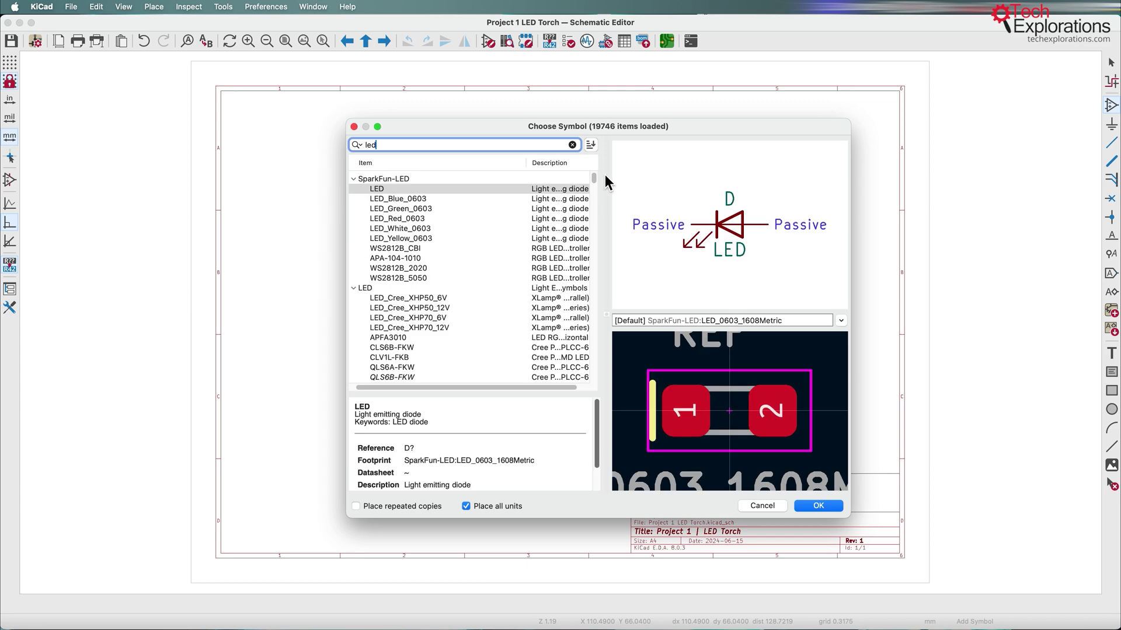
mouse_move(594, 178)
mouse_down()
mouse_move(600, 217)
mouse_move(610, 173)
mouse_up()
- Browse the SparkFun-LED and LED library groups, previewing the SparkFun LED symbol
click(397, 181)
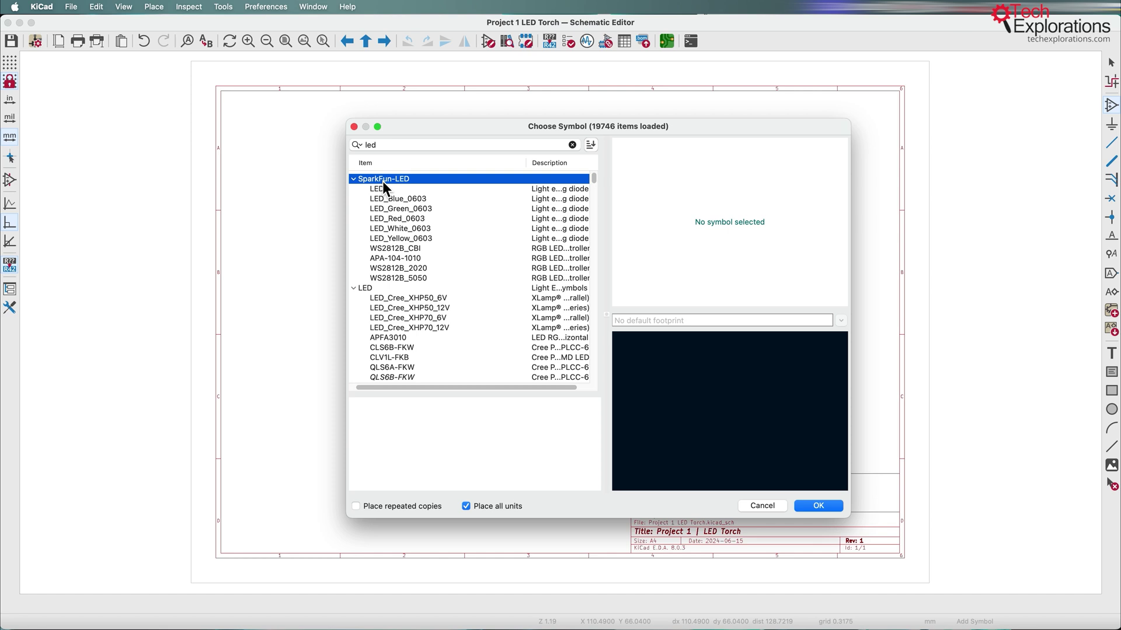
click(378, 190)
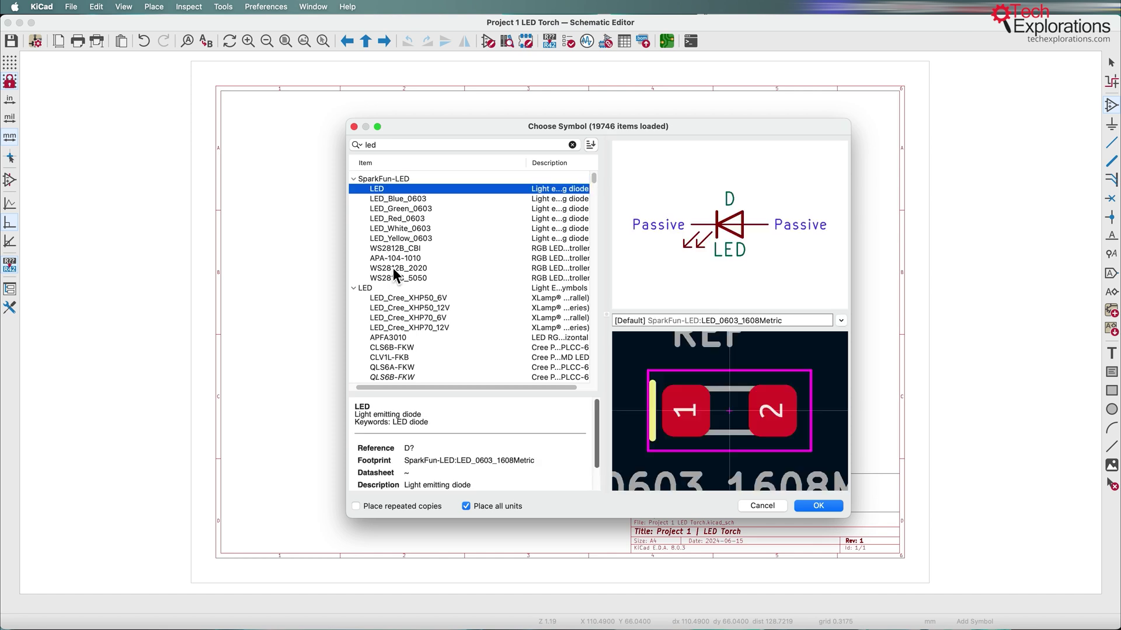
click(353, 178)
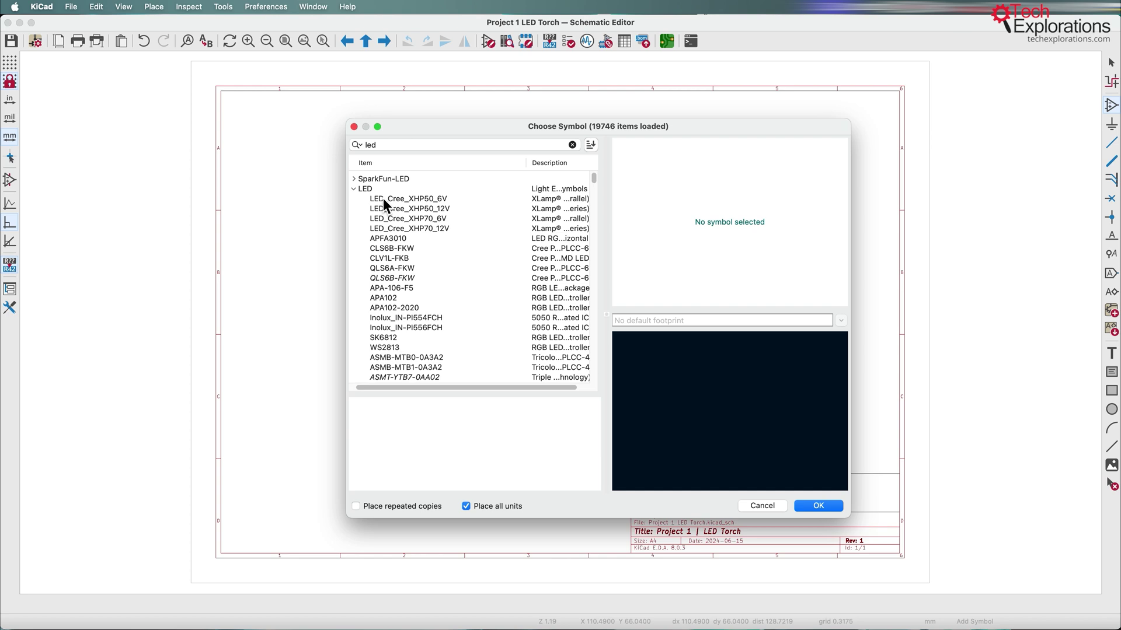
click(368, 190)
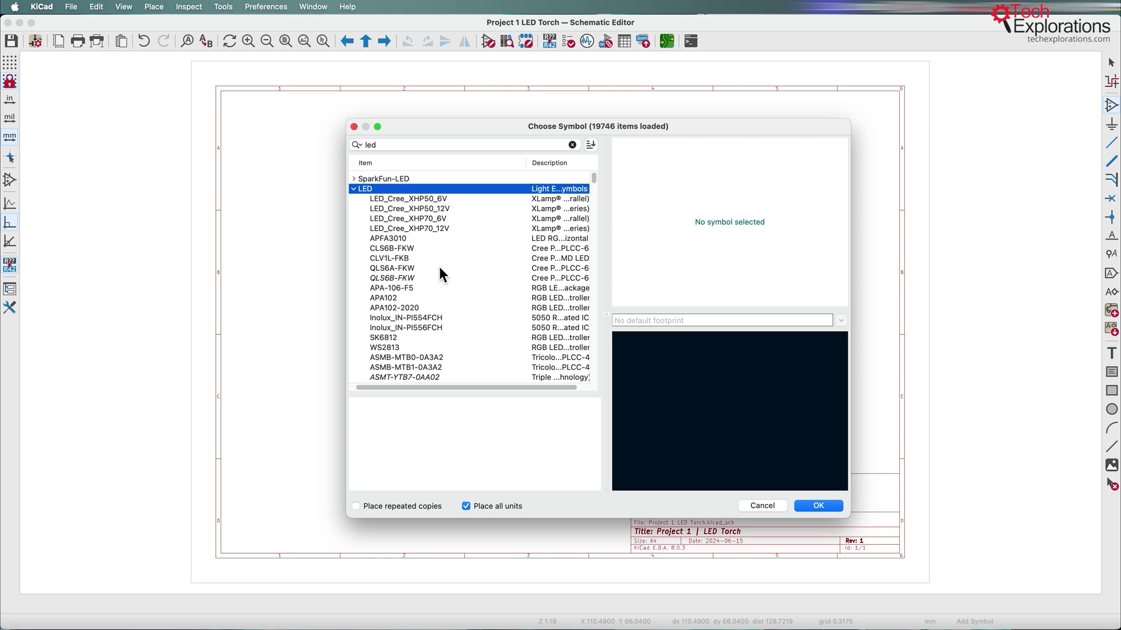
scroll(412, 265, down, 10)
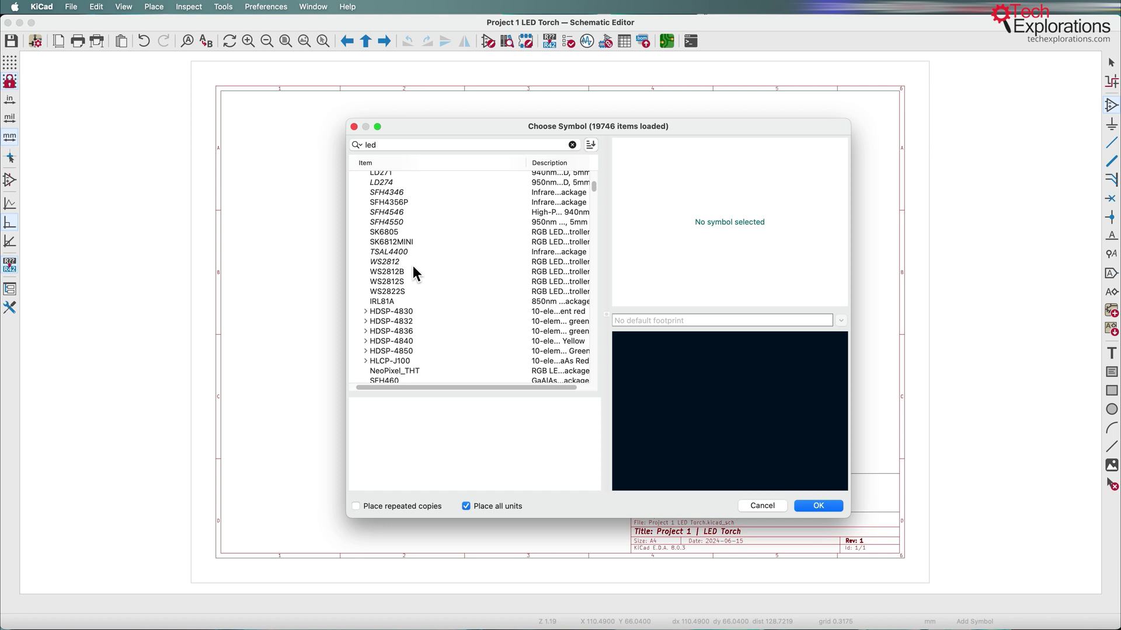
scroll(412, 265, down, 10)
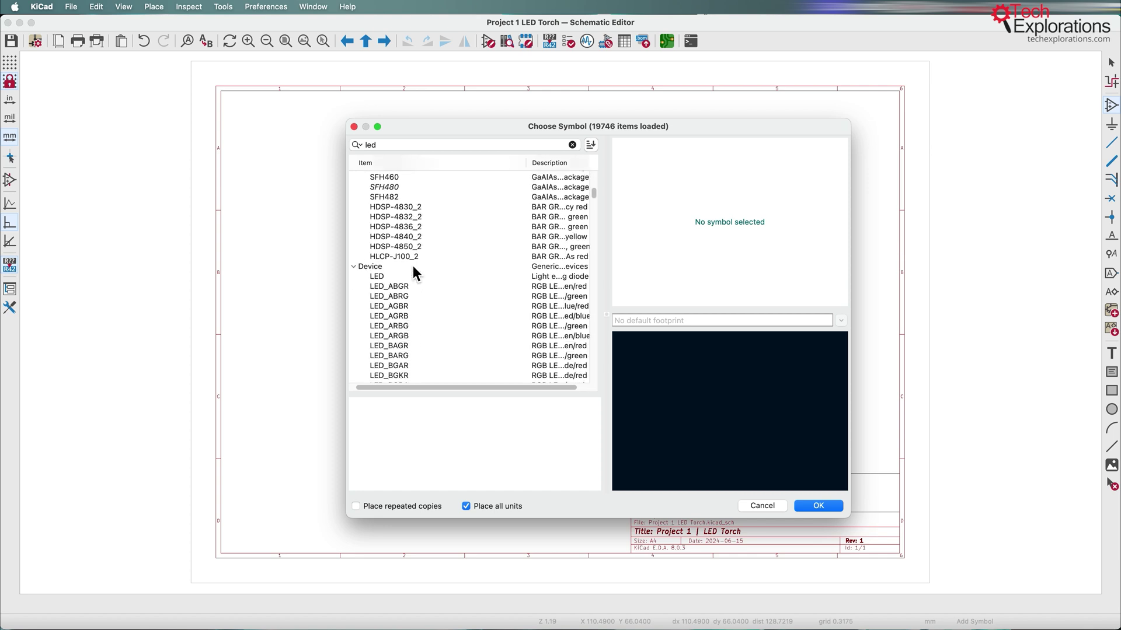
- Compare the Device RGB LEDs (LED_AGBR, LED_BAGR, LED_BGKR, LED_GKRB), then choose the generic Device LED
click(402, 271)
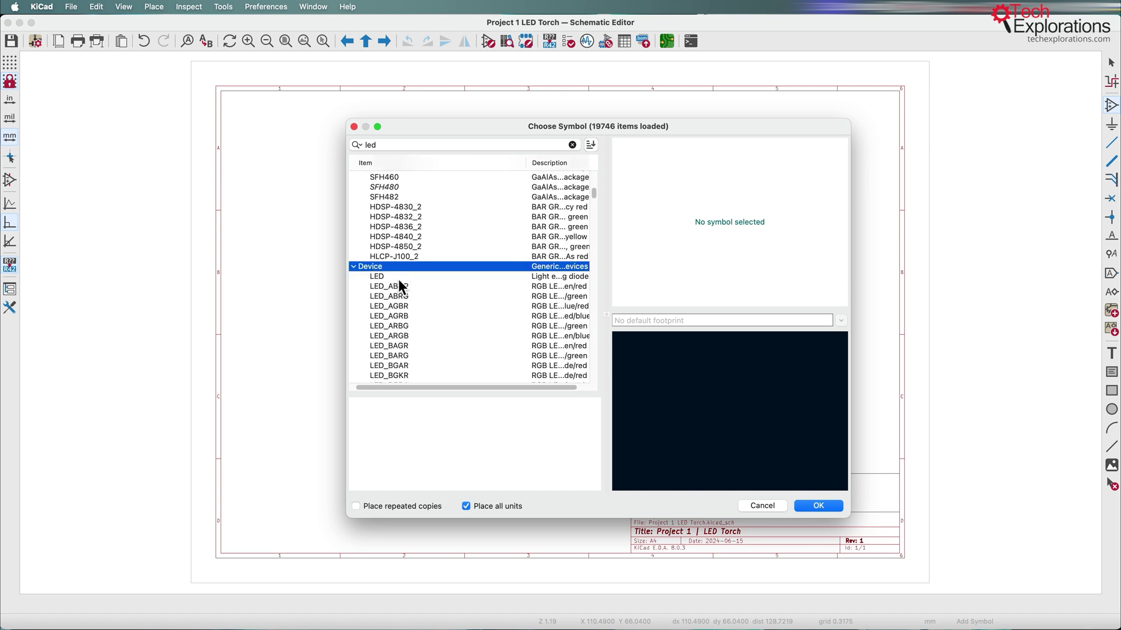
click(380, 277)
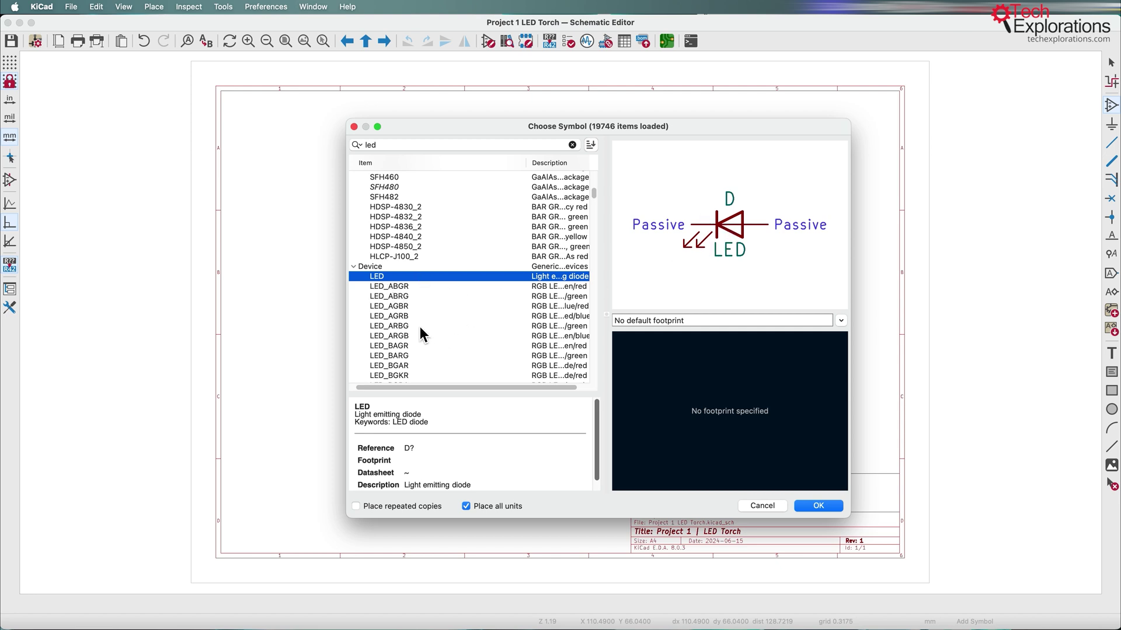
scroll(390, 314, down, 3)
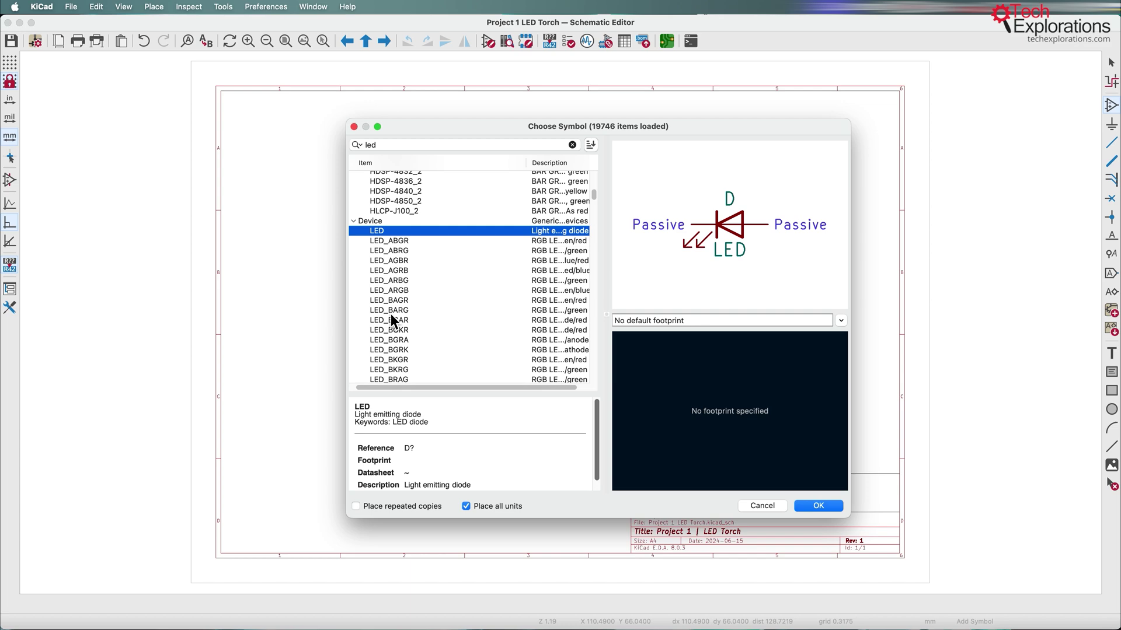
click(403, 260)
click(401, 300)
click(401, 330)
scroll(401, 334, down, 10)
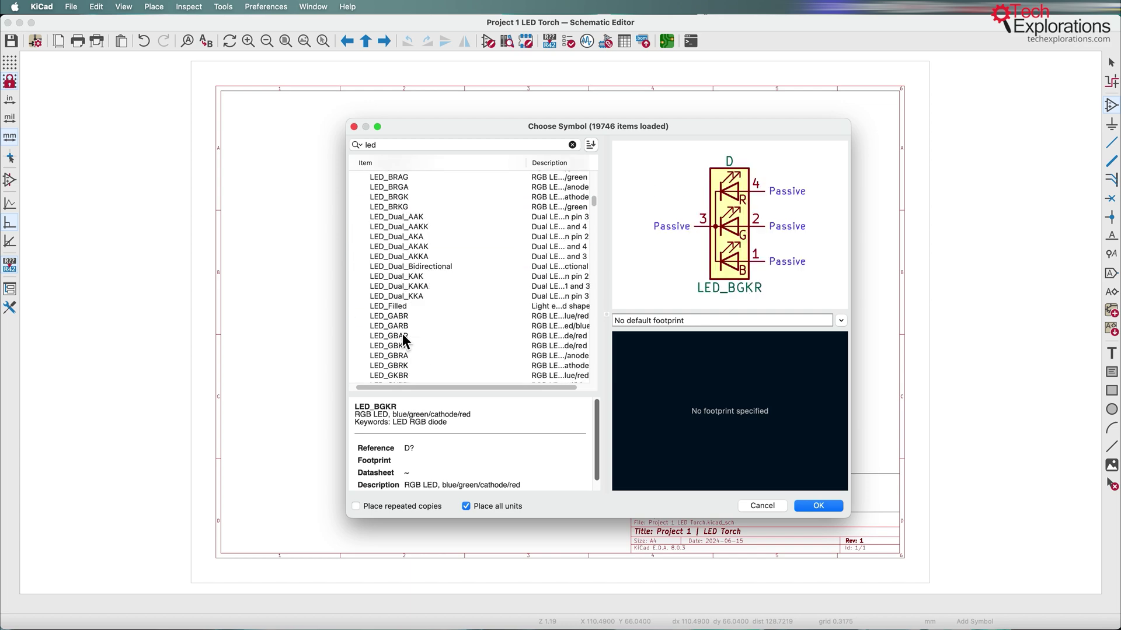
click(409, 320)
scroll(418, 323, down, 10)
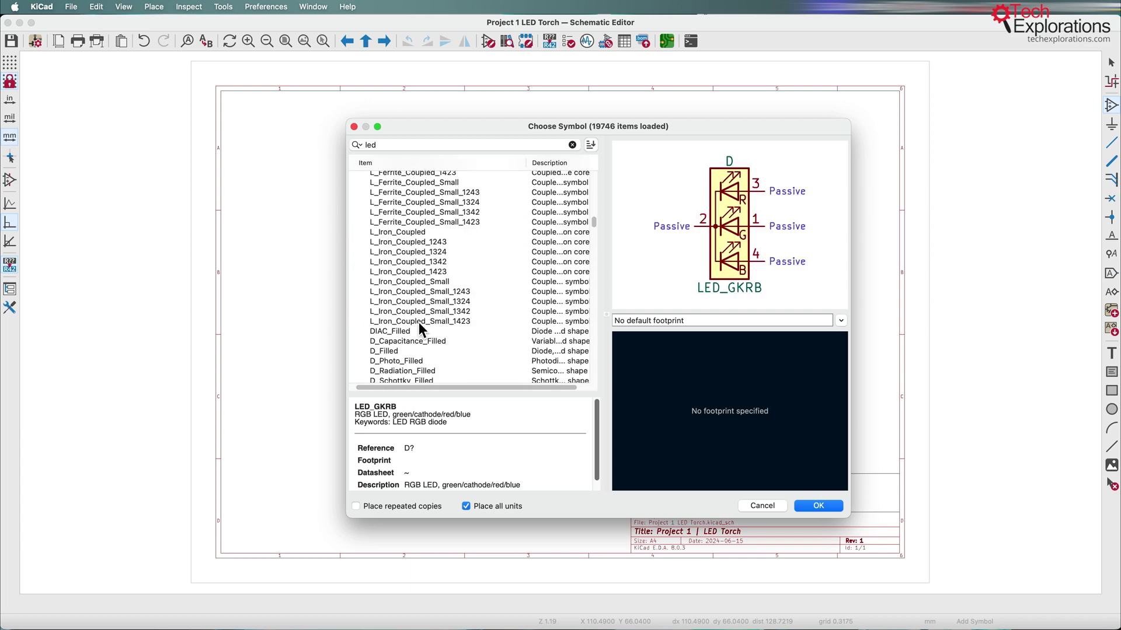
scroll(418, 322, down, 3)
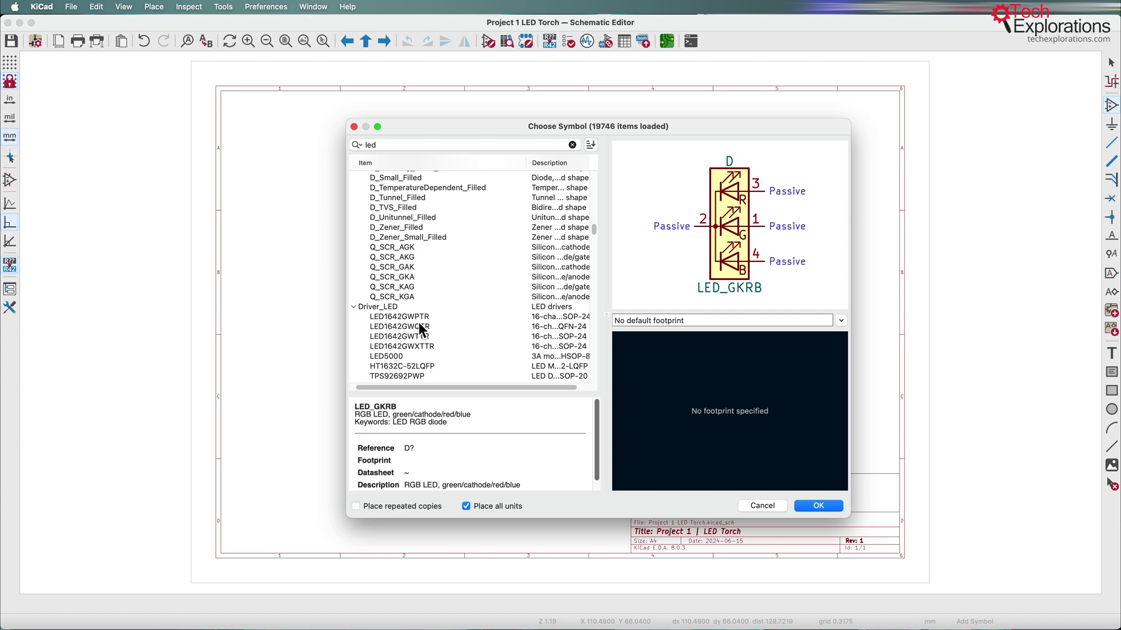
scroll(419, 322, up, 13)
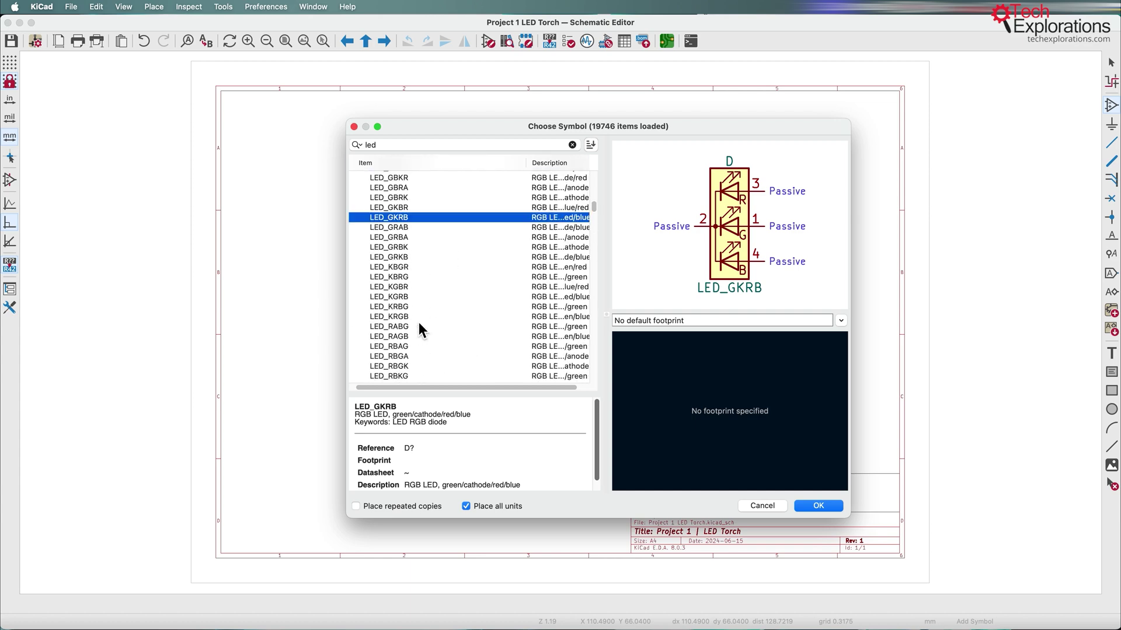
scroll(419, 323, up, 12)
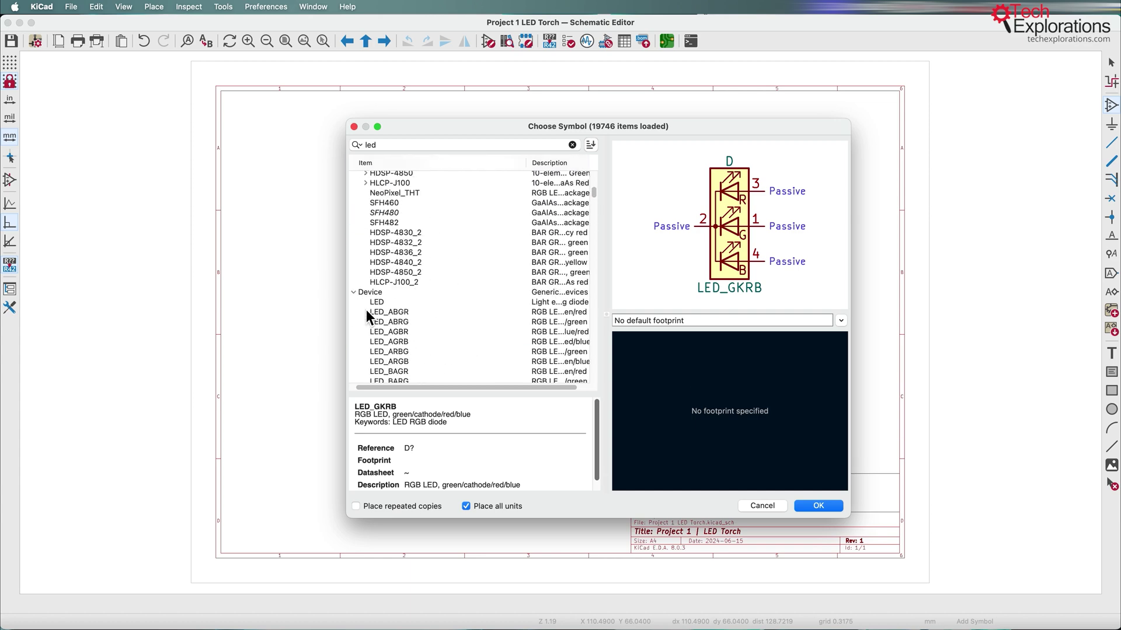
click(404, 301)
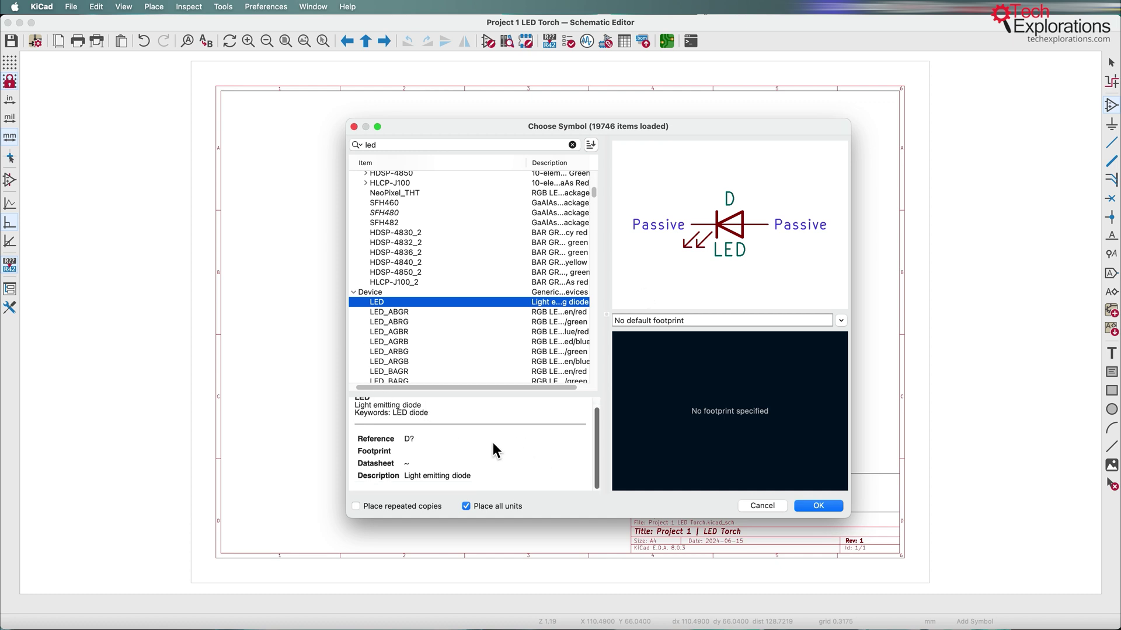
click(582, 404)
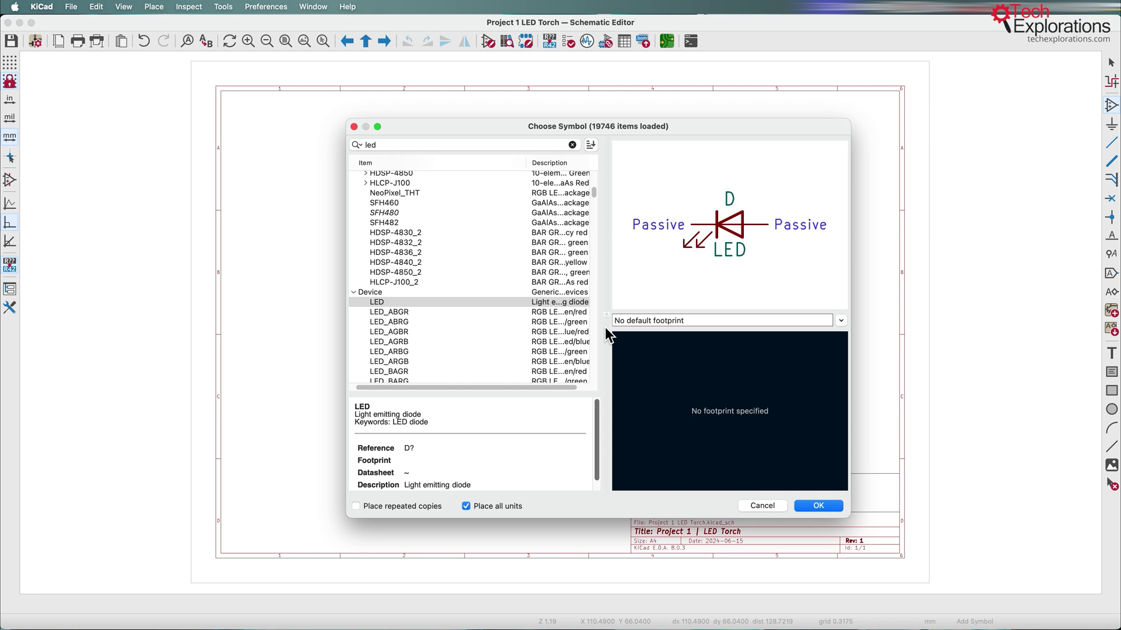
scroll(429, 436, down, 1)
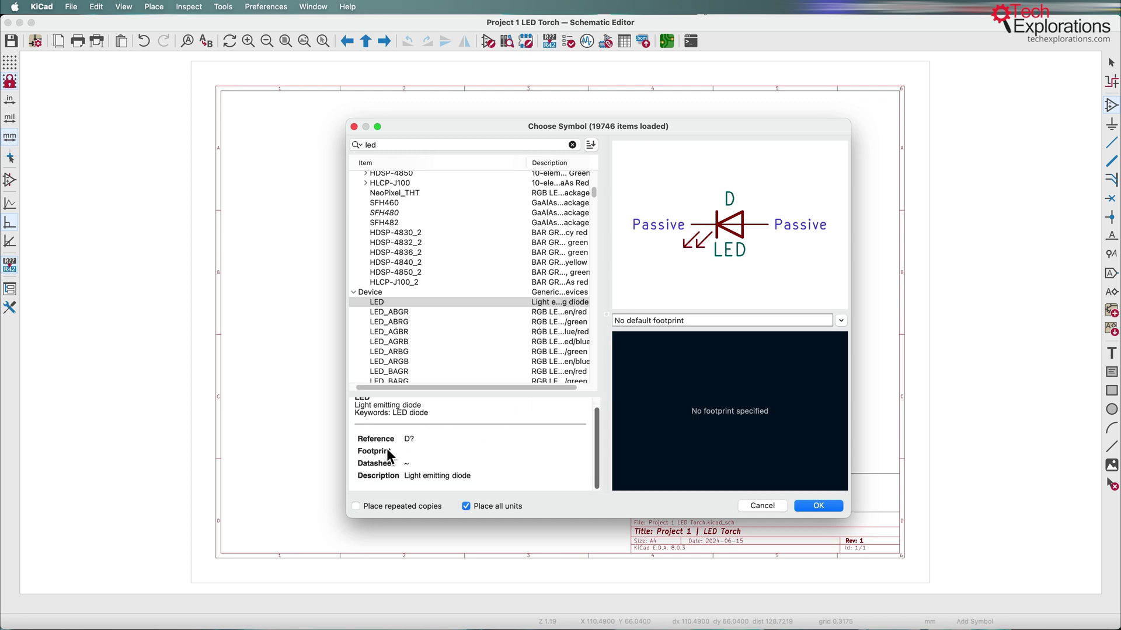
double_click(413, 439)
drag(404, 439, 409, 439)
click(377, 458)
drag(404, 476, 479, 482)
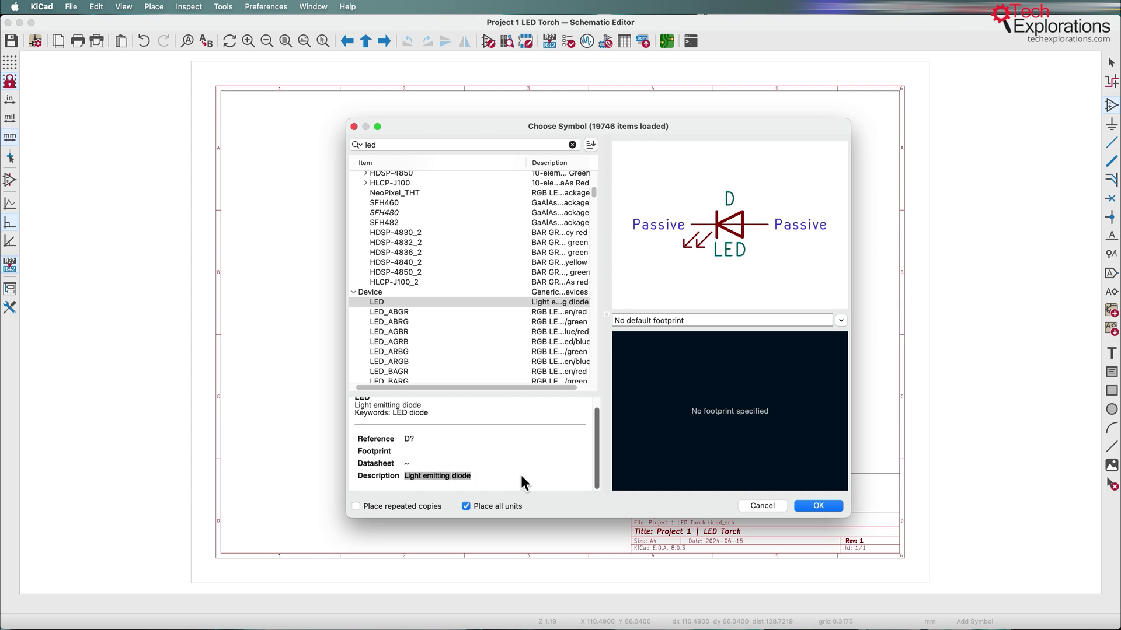
scroll(508, 242, up, 5)
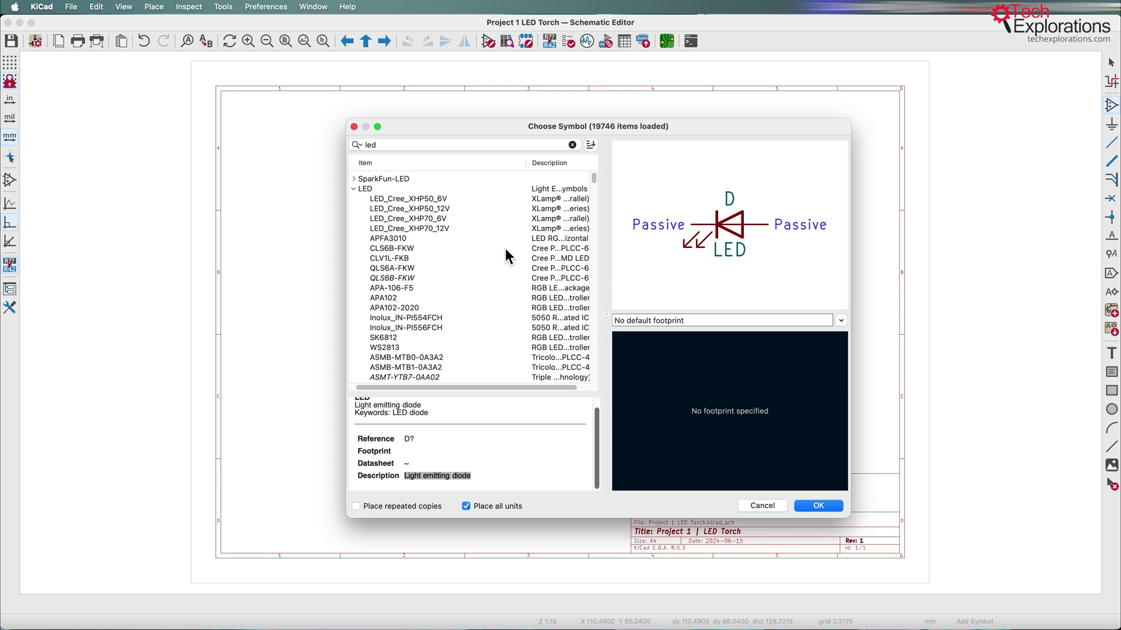
- Preview the SparkFun-LED LED symbol and assign it the LED_THT:LED_D3.0mm footprint instead of 0603
click(354, 178)
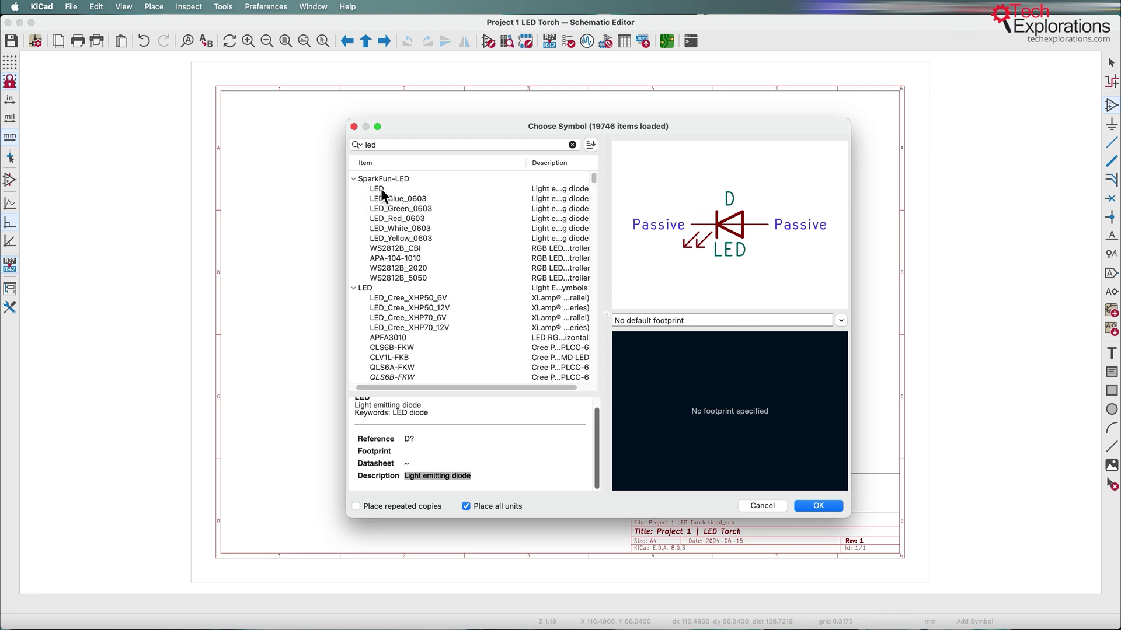
click(390, 188)
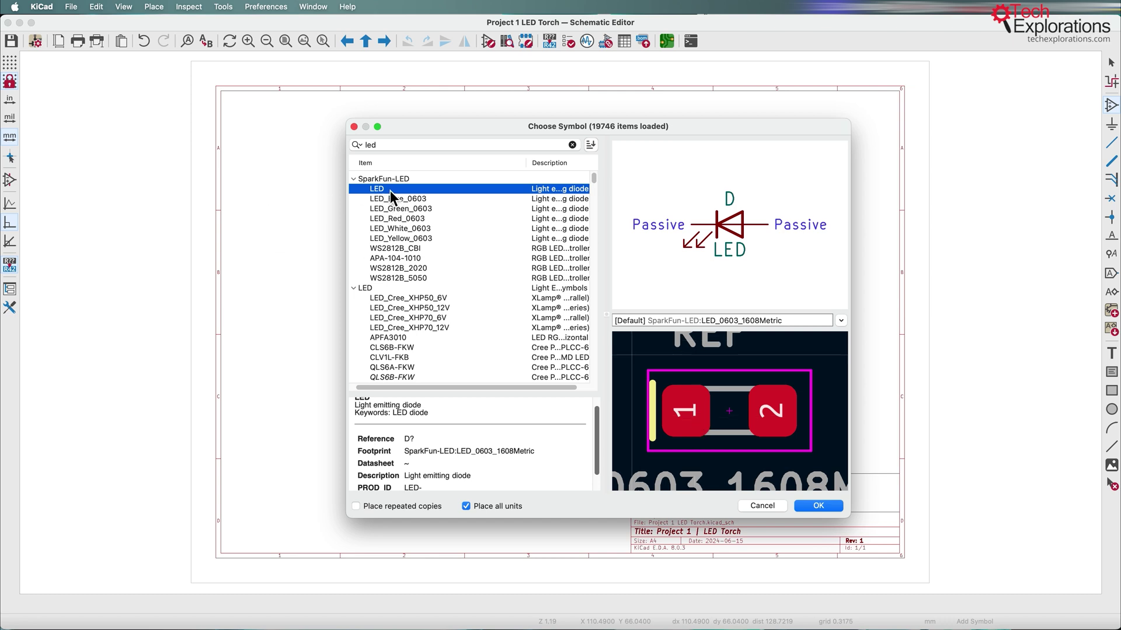
click(841, 320)
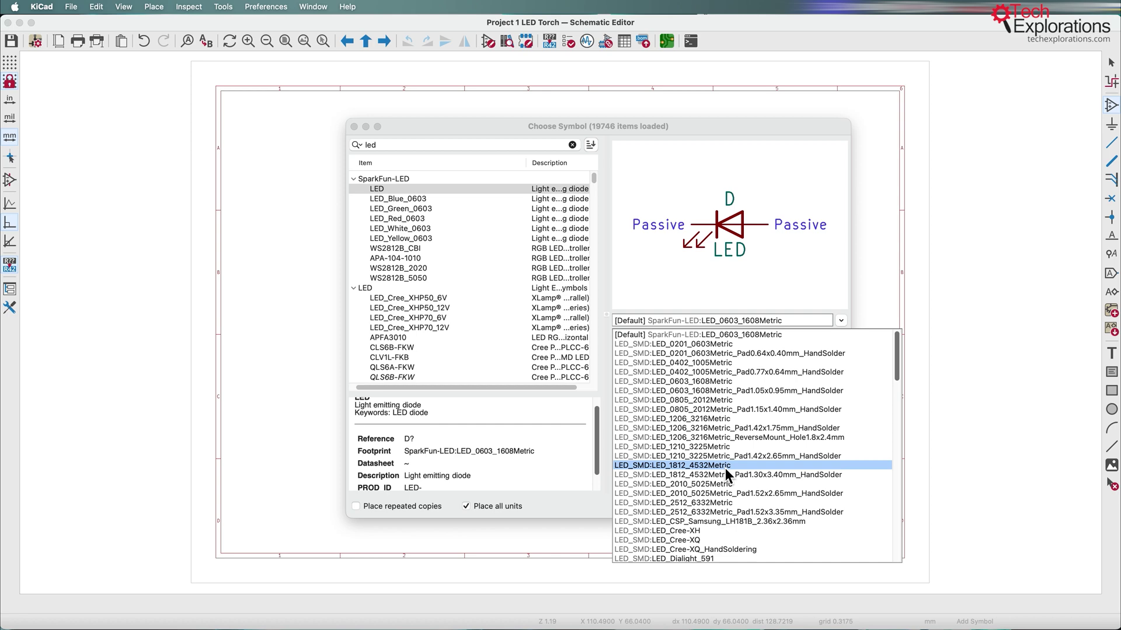
scroll(725, 468, down, 10)
scroll(727, 457, up, 3)
scroll(726, 456, down, 3)
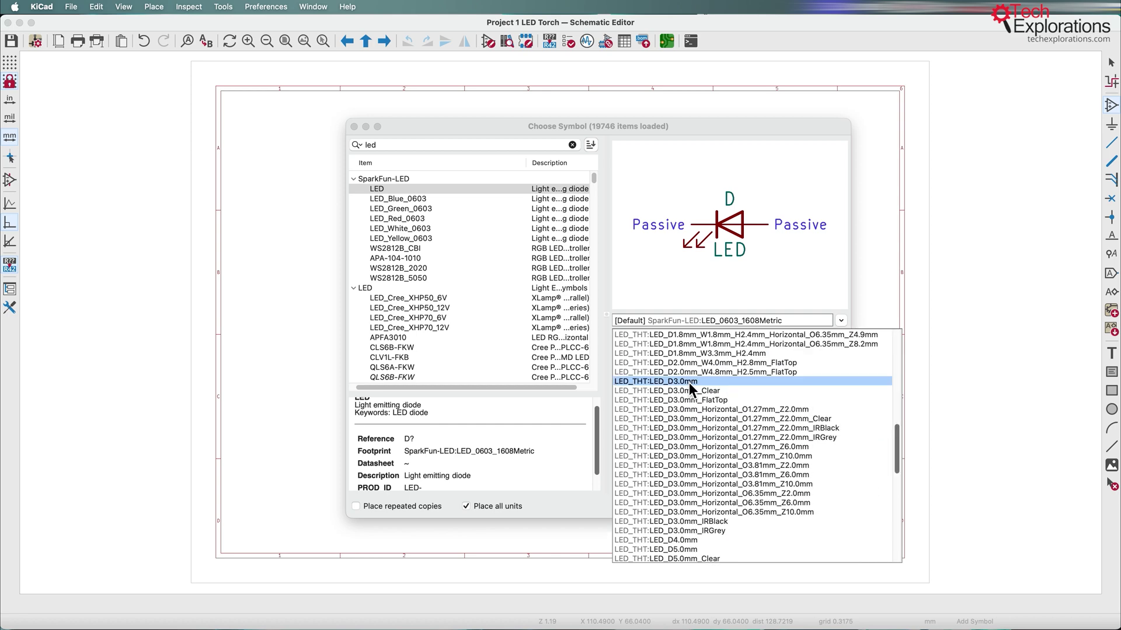
click(689, 383)
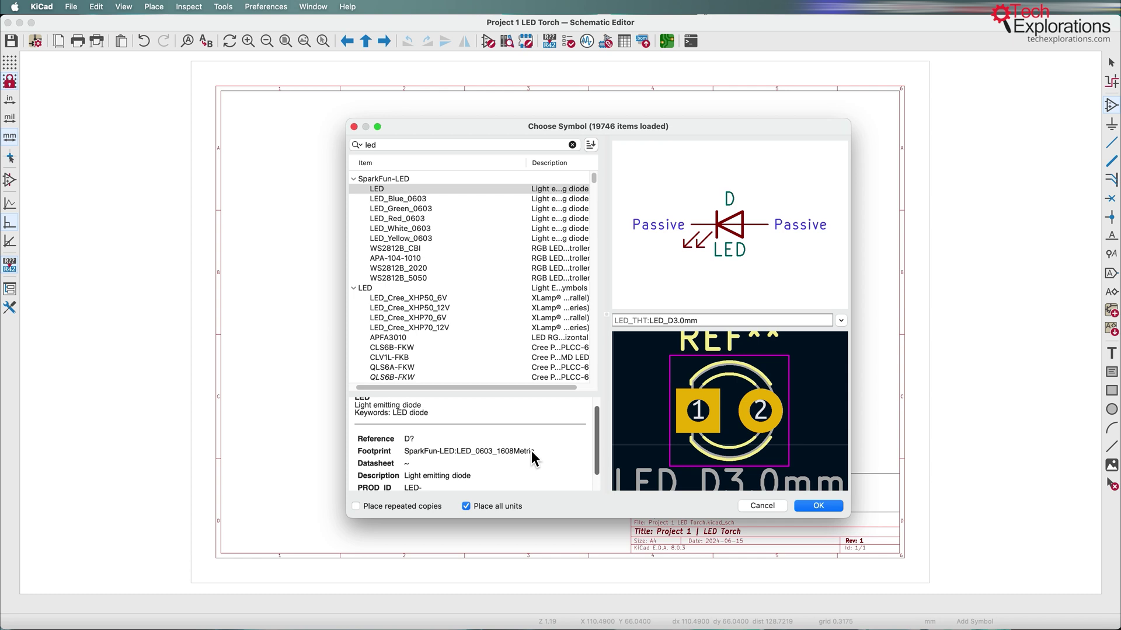
scroll(531, 450, up, 1)
scroll(529, 450, down, 2)
scroll(516, 465, up, 2)
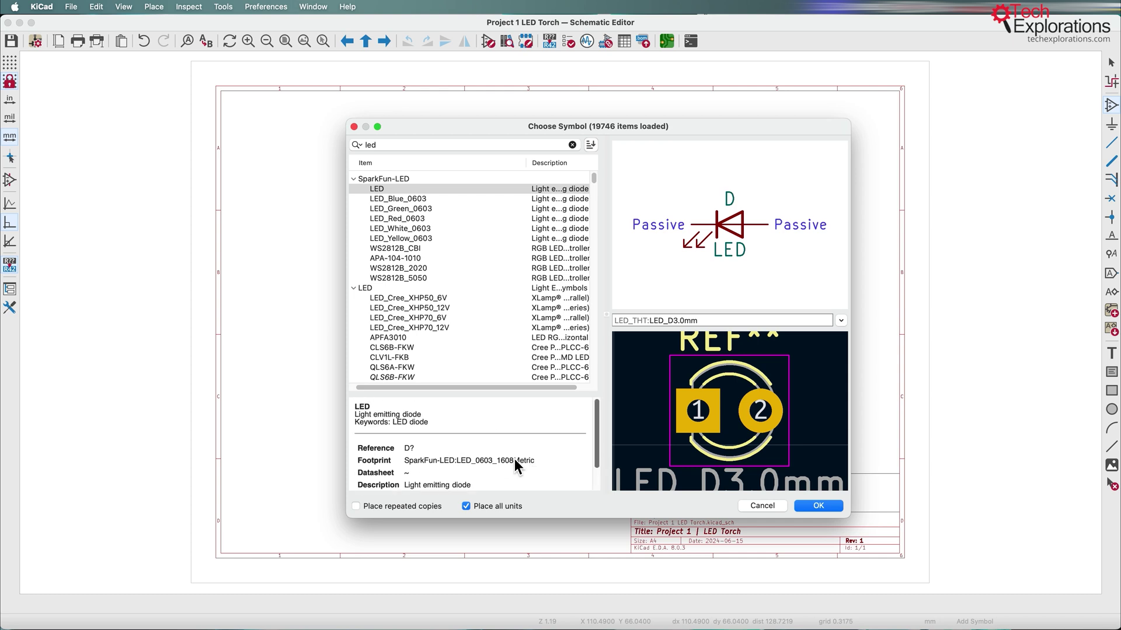
scroll(463, 442, down, 2)
scroll(733, 226, down, 2)
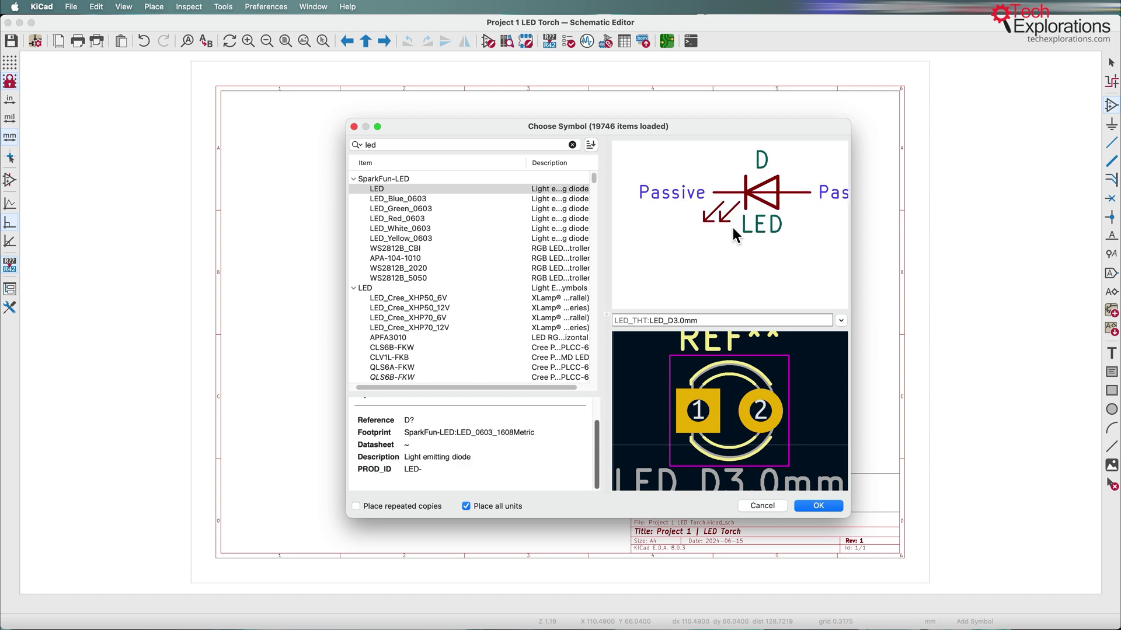
scroll(733, 227, up, 3)
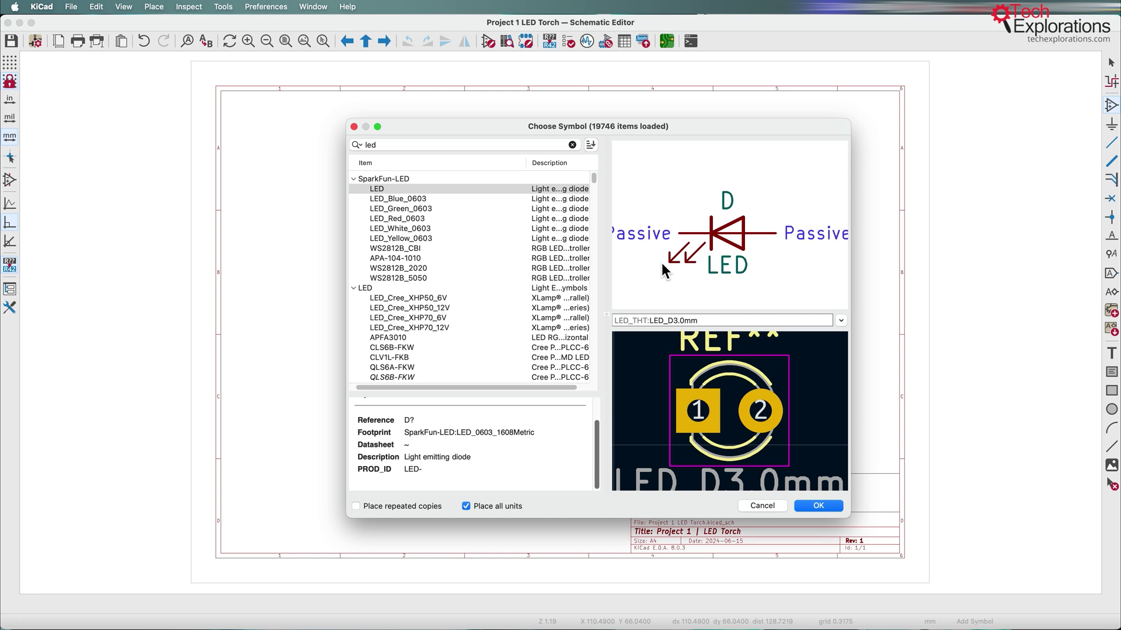
- Collapse the SparkFun-LED and LED groups and select Device > LED with 'No default footprint'
click(354, 180)
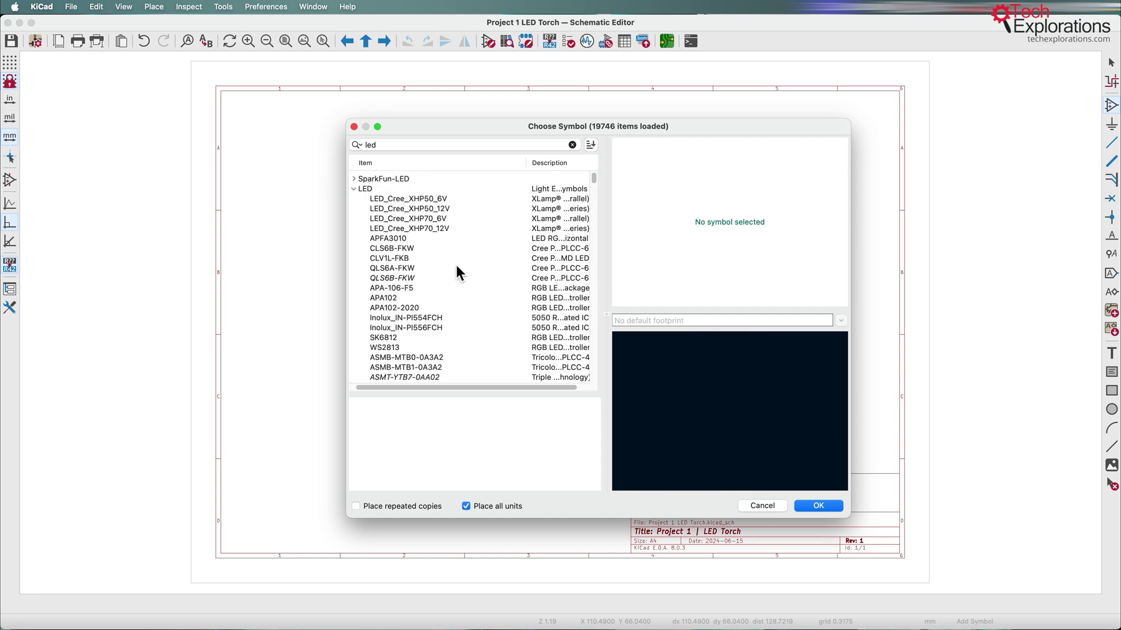
click(354, 189)
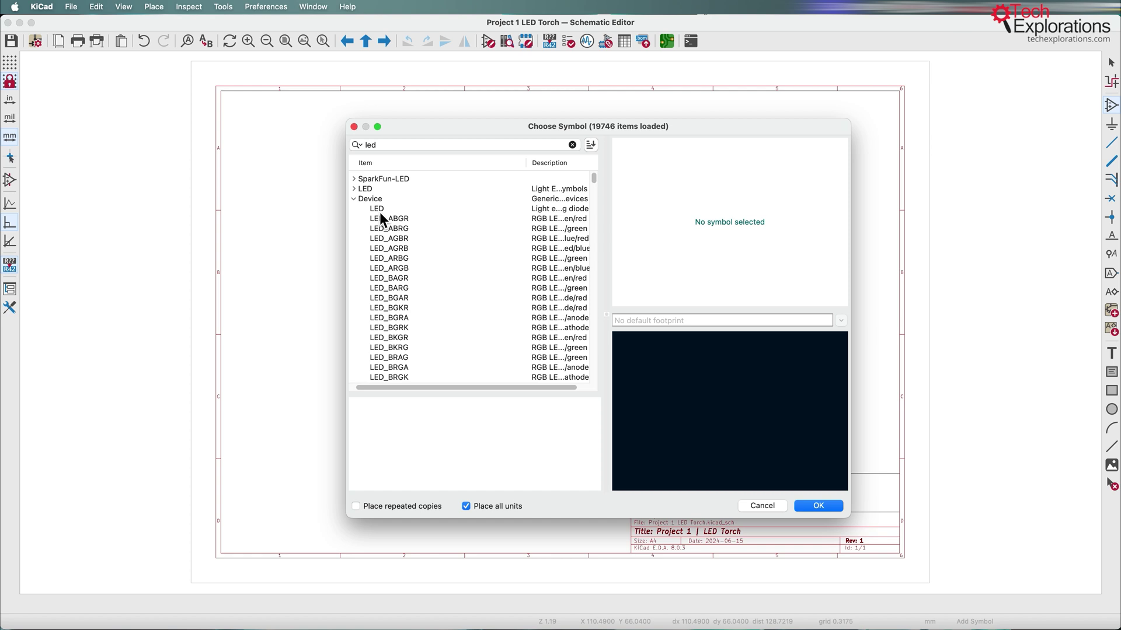
click(380, 211)
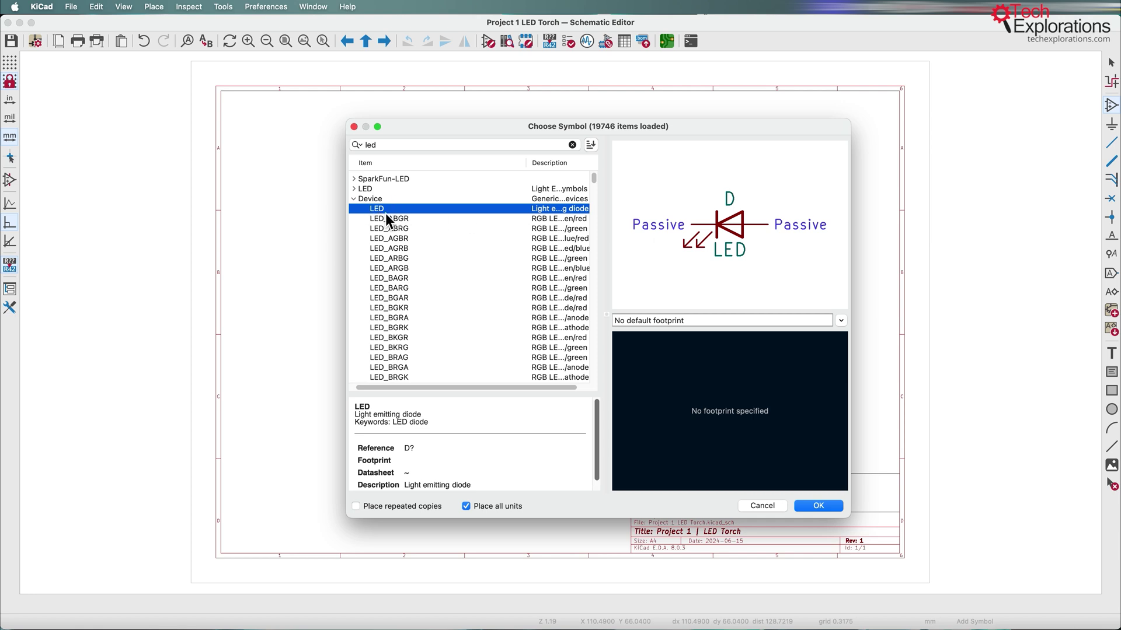
click(840, 321)
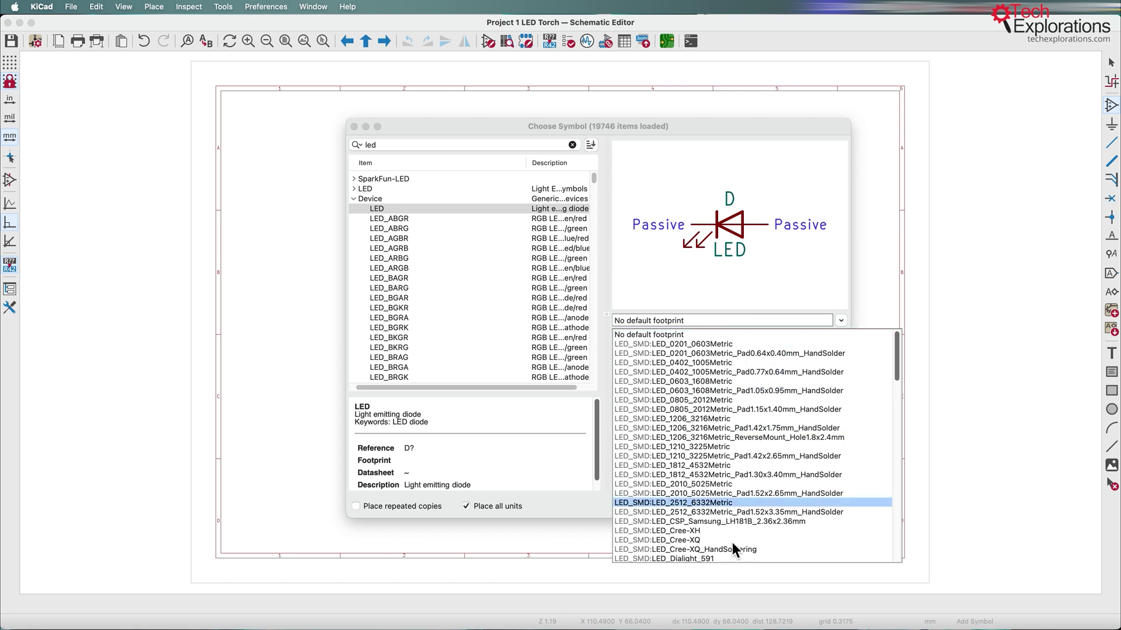
click(647, 335)
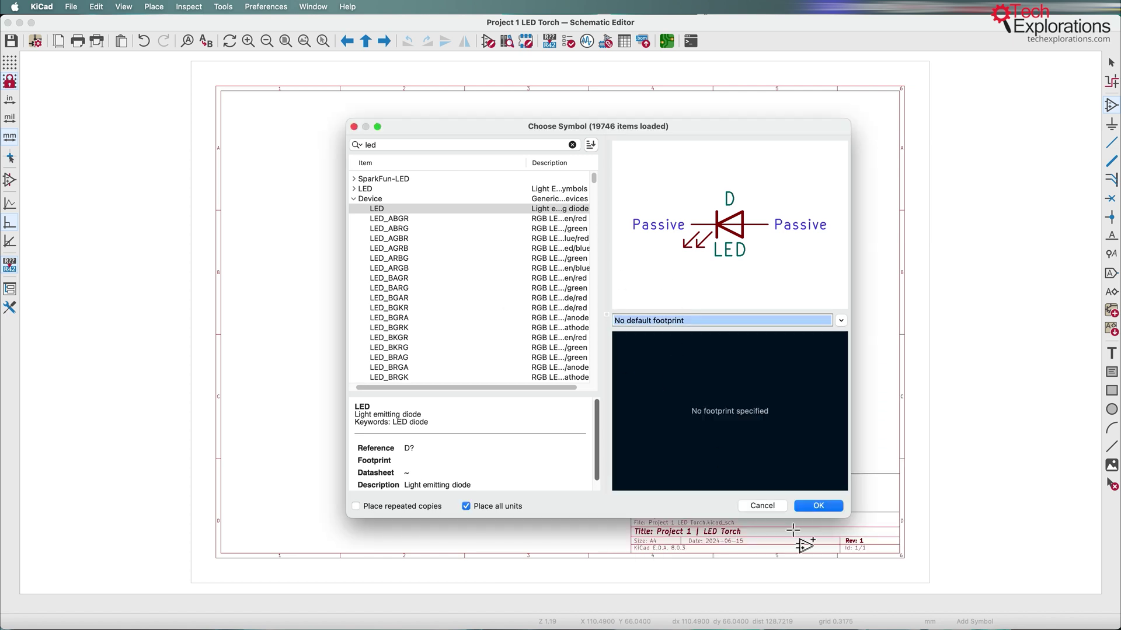
- Recheck the LED's footprint options, then mark 'Arrange, annotate, associate' on the workflow slide
click(840, 320)
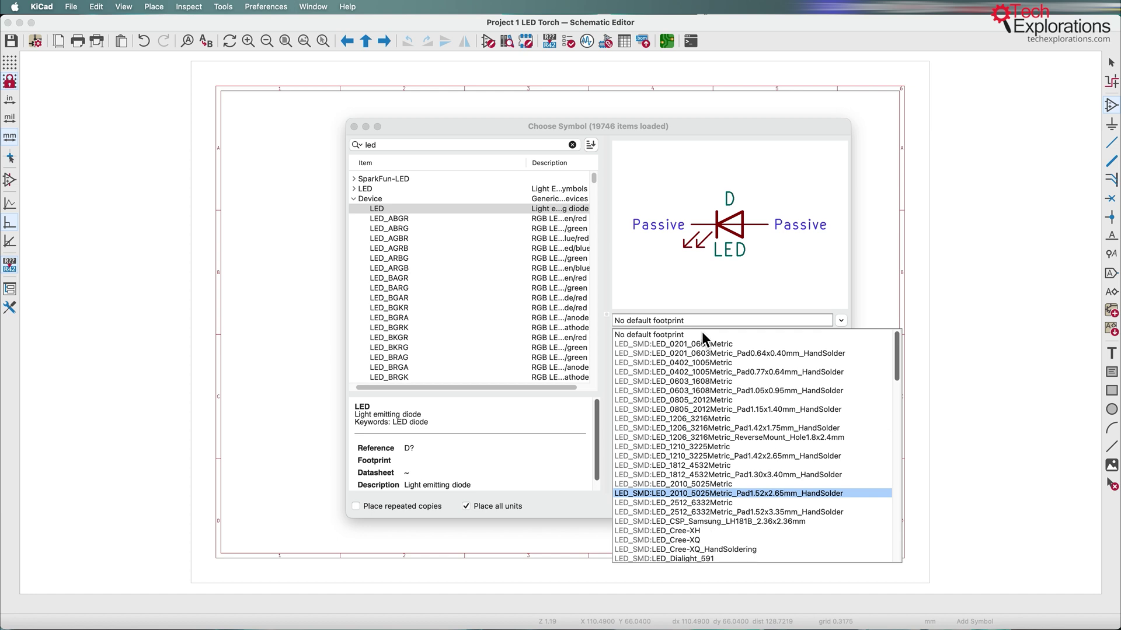
click(690, 285)
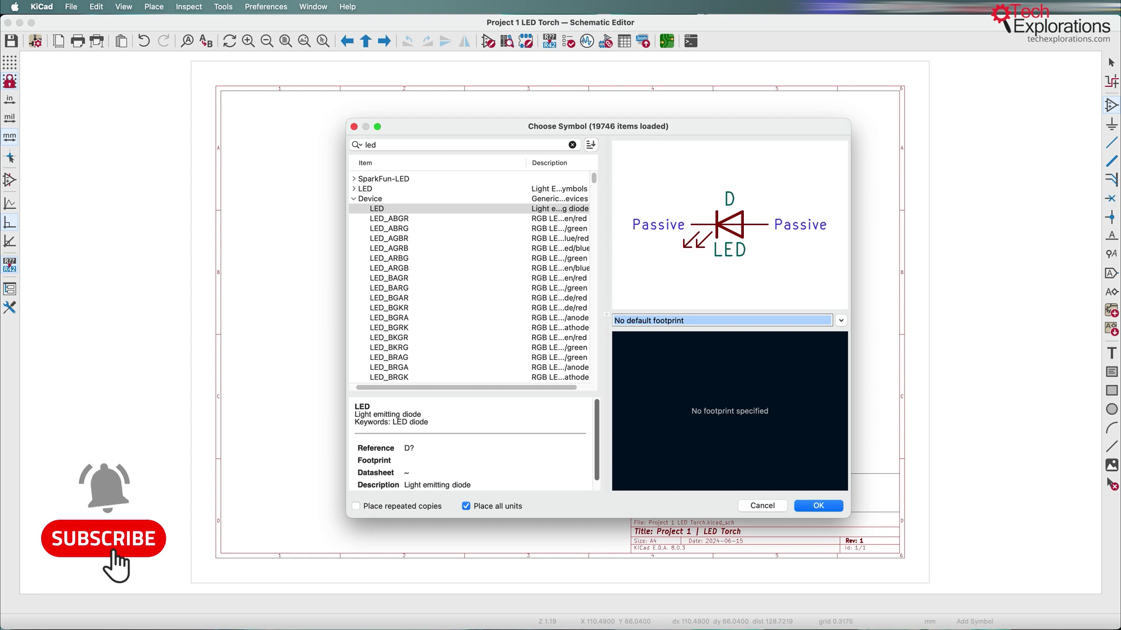
key(super+Tab)
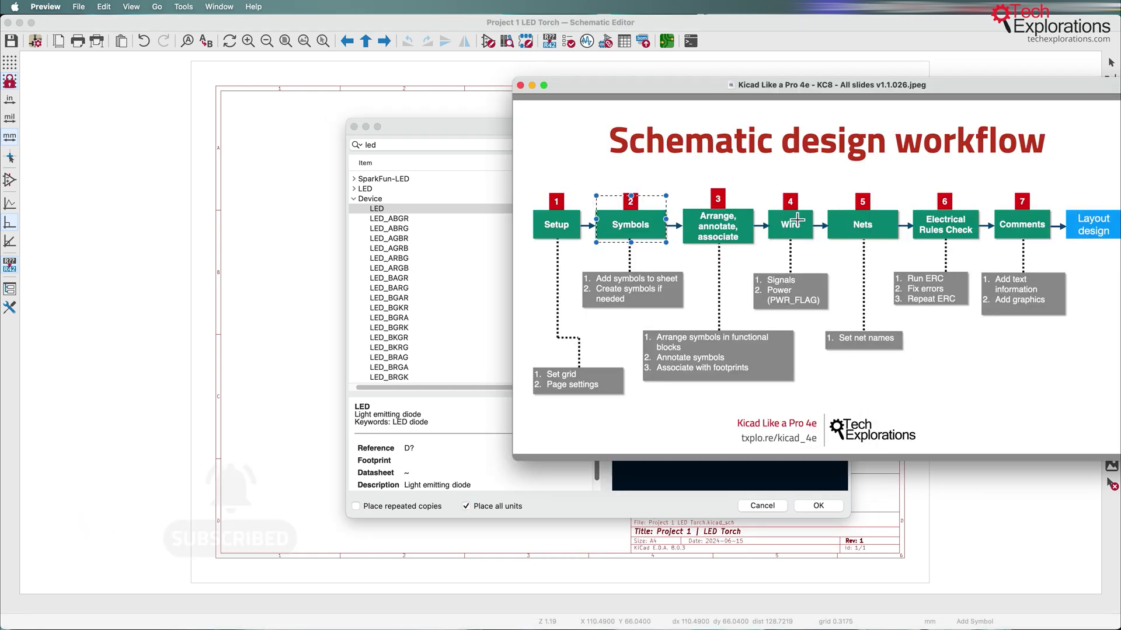
drag(682, 204, 754, 249)
- Confirm the LED, place D1 on the sheet, and reopen the symbol chooser for the next part
click(428, 144)
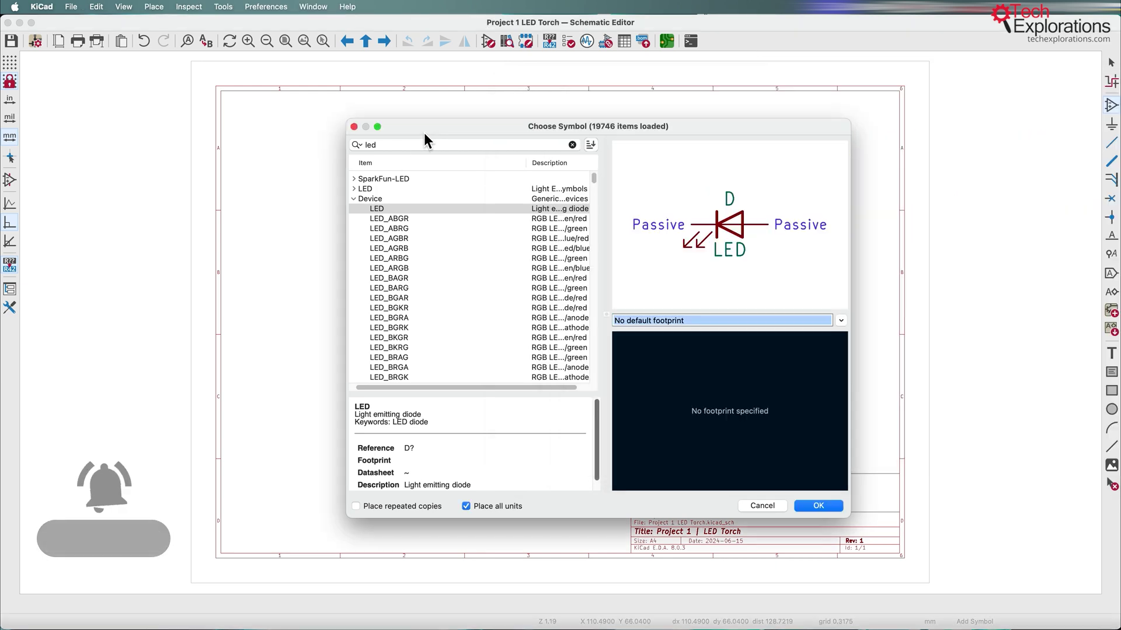
click(819, 506)
scroll(466, 233, down, 2)
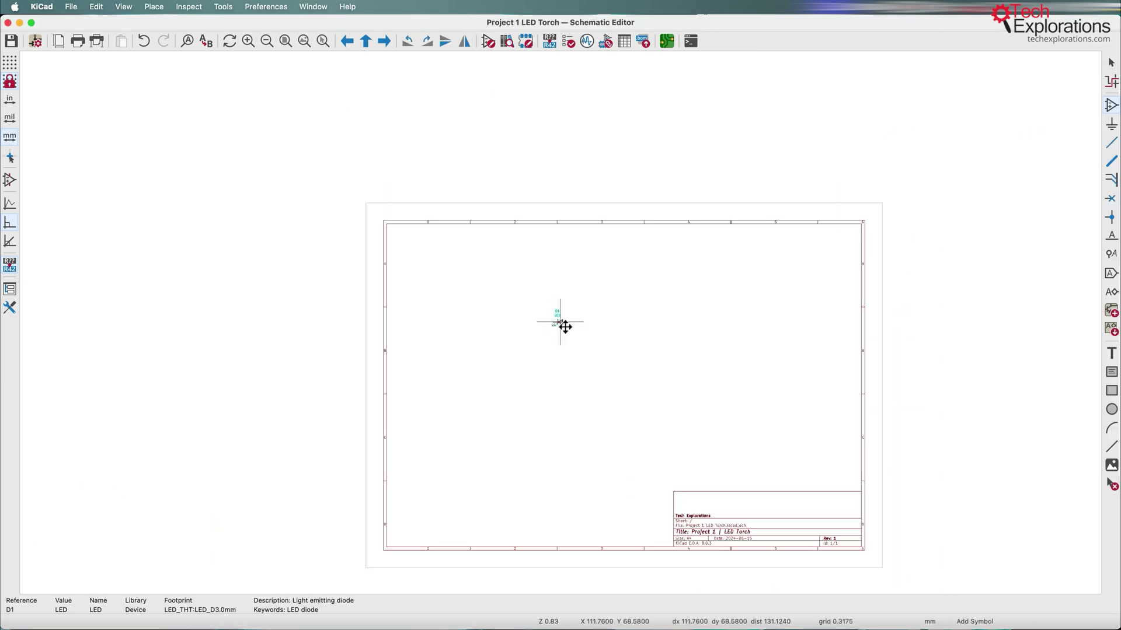
scroll(563, 322, up, 10)
click(565, 327)
scroll(565, 326, down, 3)
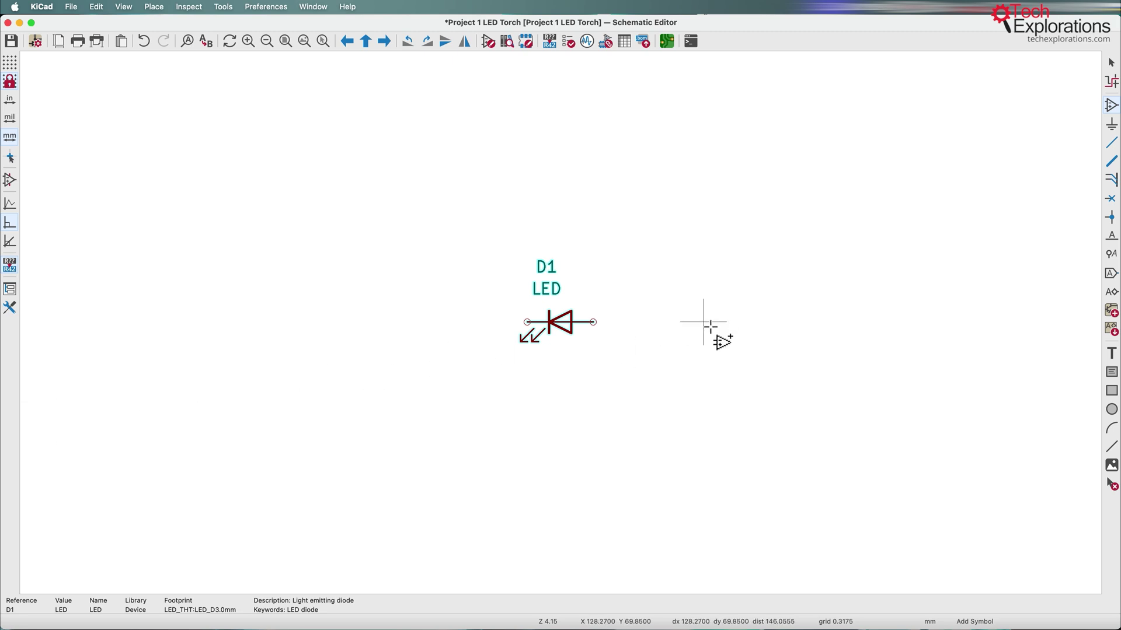
click(838, 300)
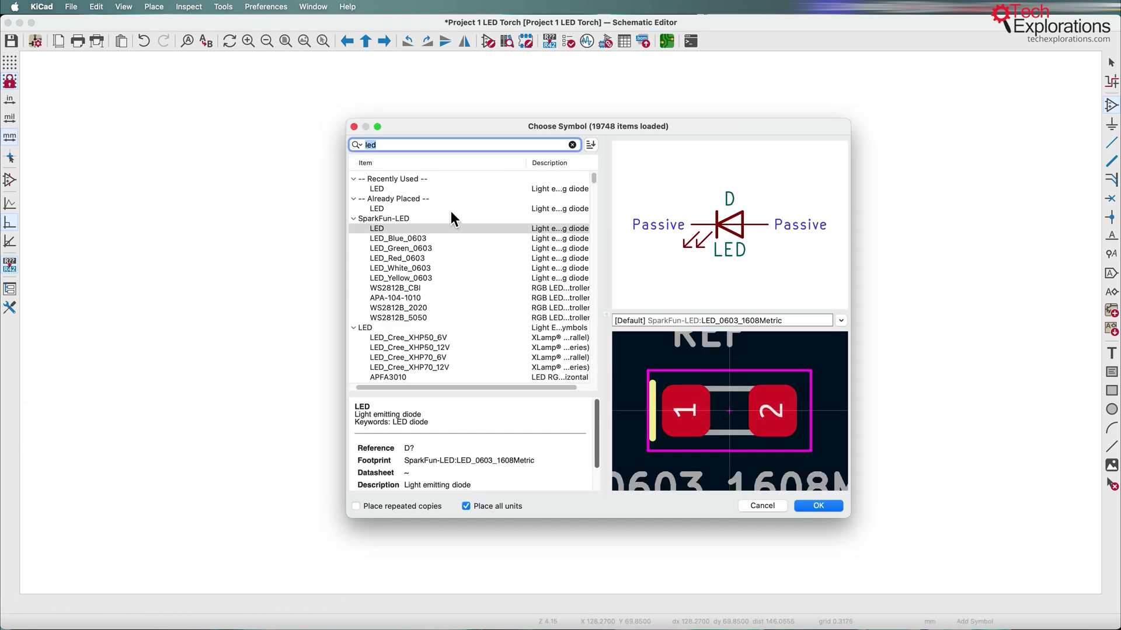
- Search 'r' and choose the Device R resistor, leaving it without a default footprint
text(r)
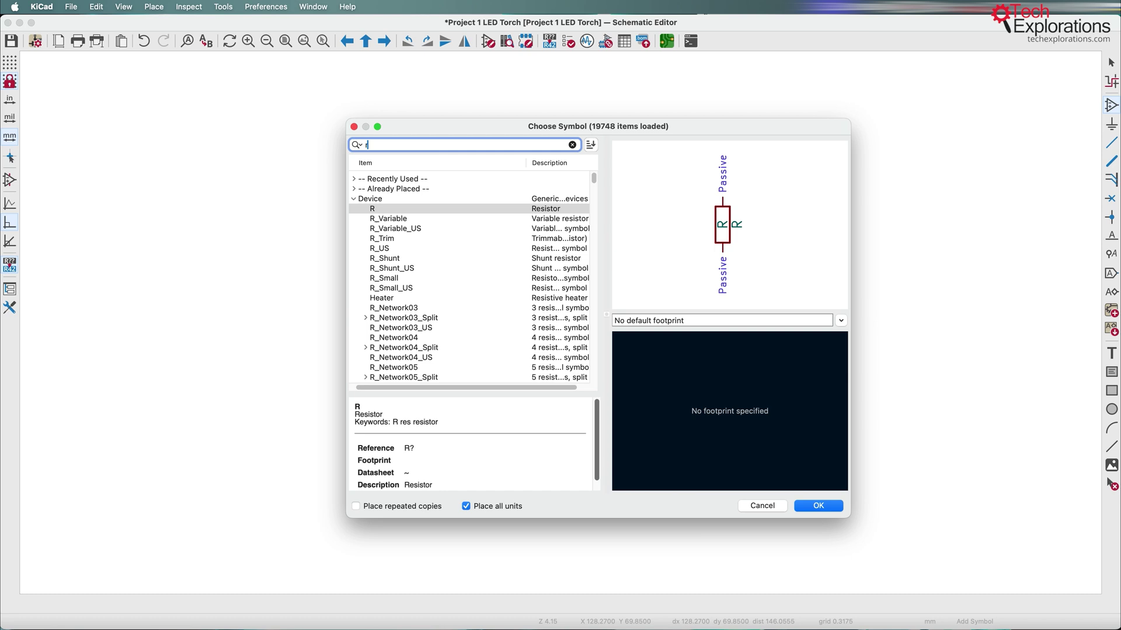
click(370, 209)
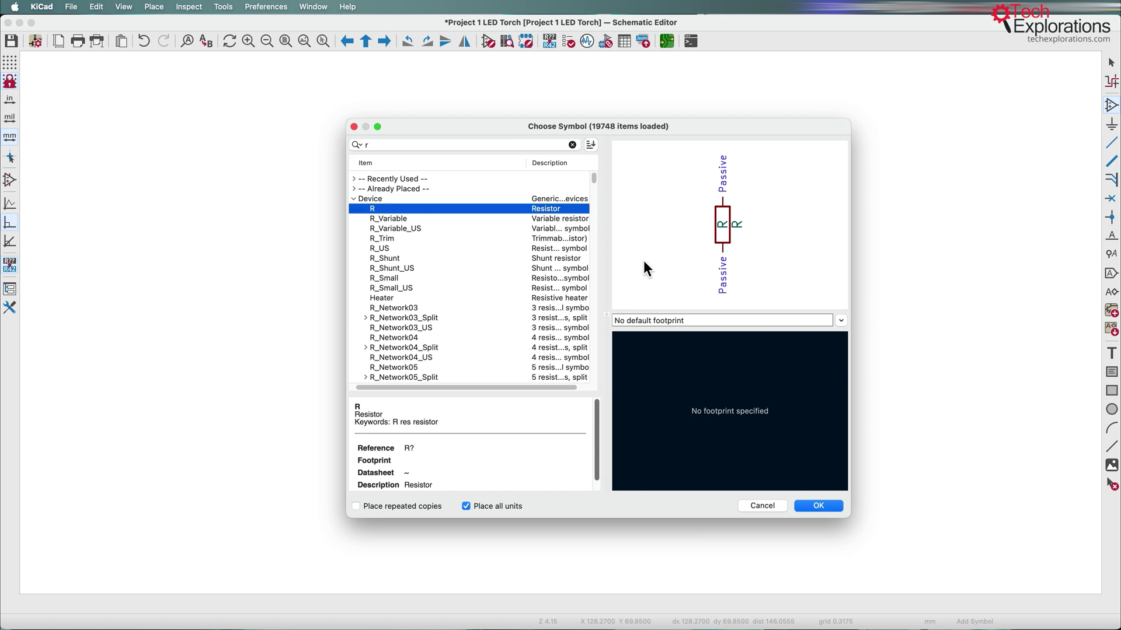
click(640, 323)
click(651, 268)
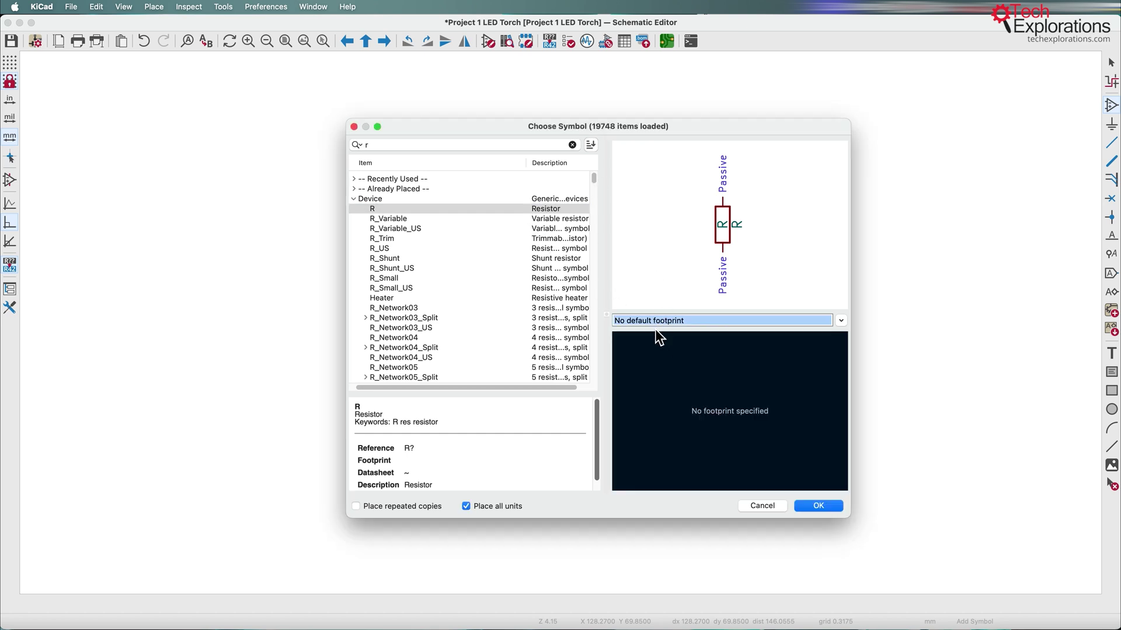
click(818, 506)
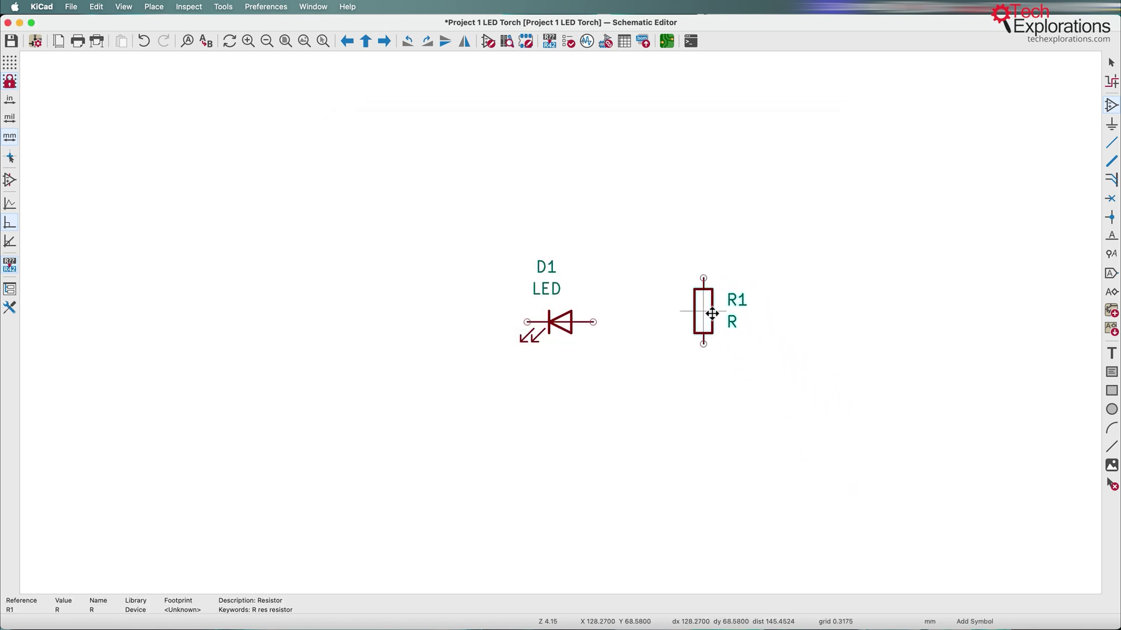
- Rotate R1 horizontal and place it in line to the right of D1
click(697, 317)
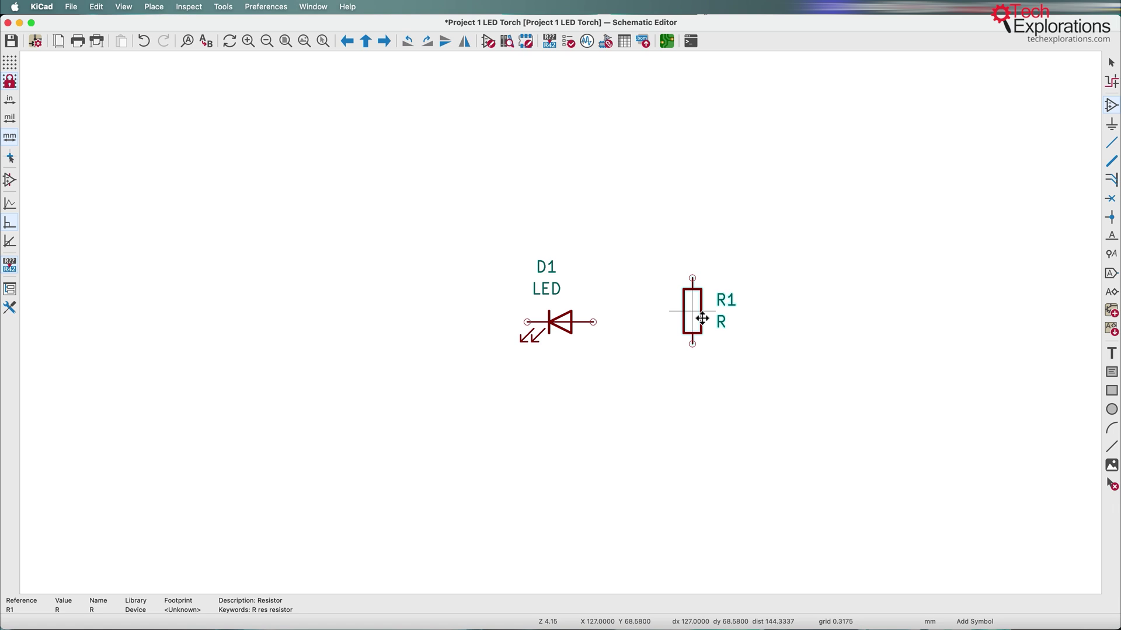
key(r)
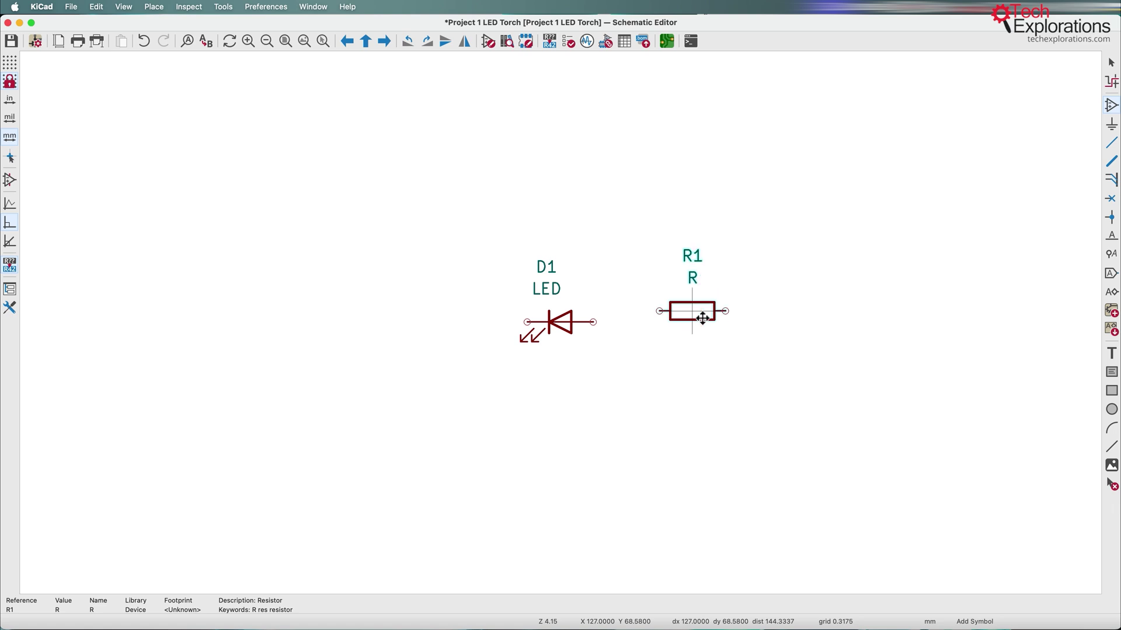
key(r)
key(r)
key(r)
key(r)
key(r)
key(r)
key(r)
key(r)
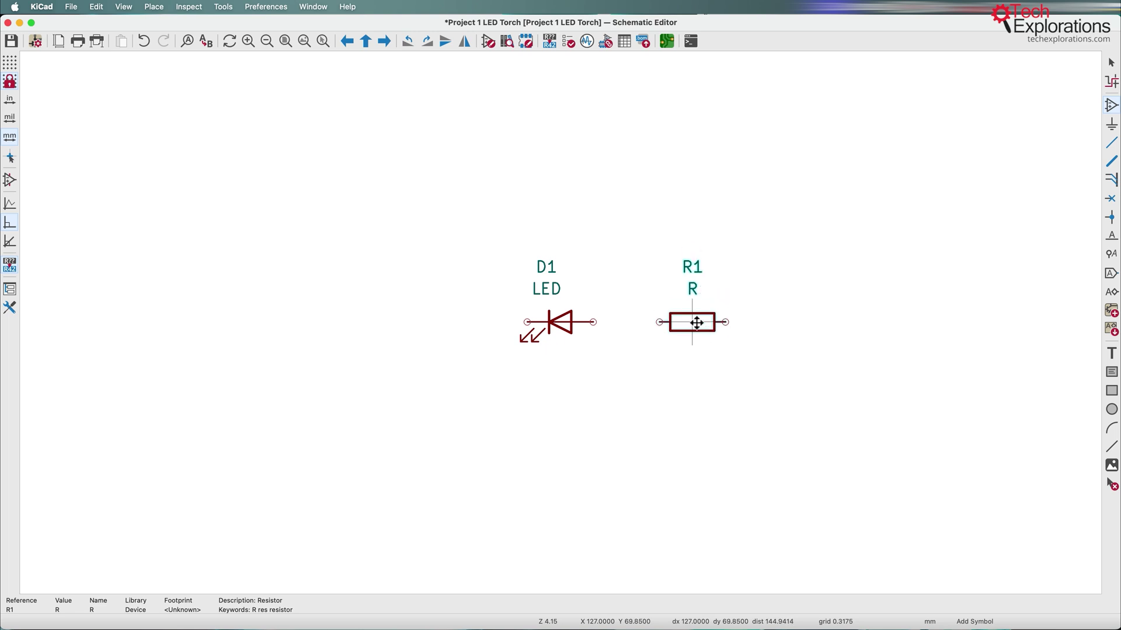
click(714, 323)
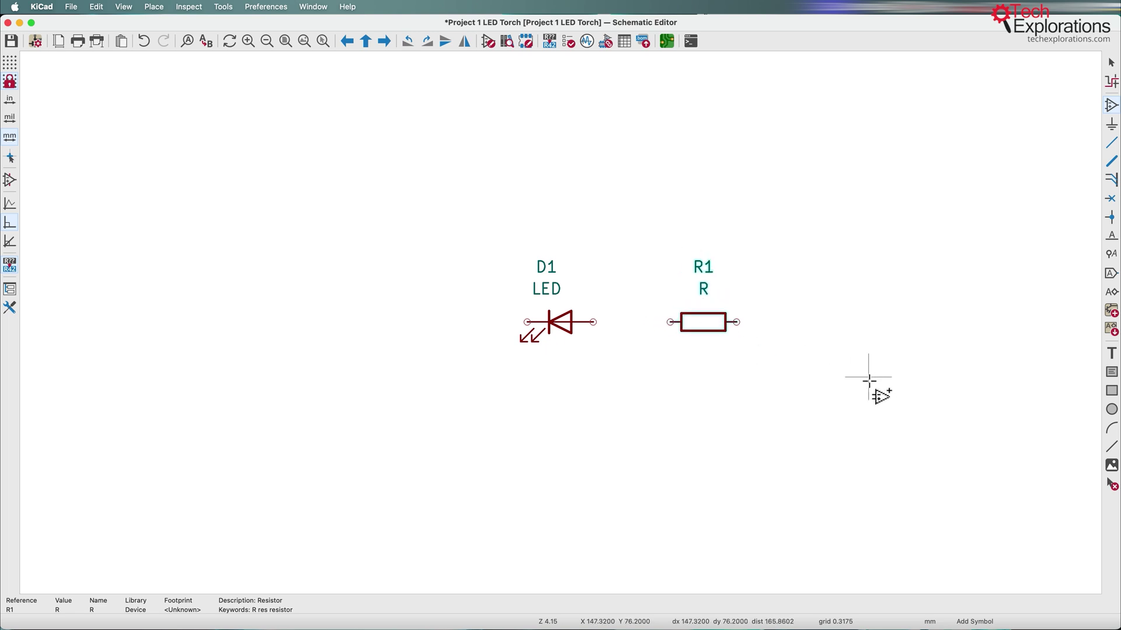
scroll(849, 375, right, 1)
scroll(849, 374, right, 5)
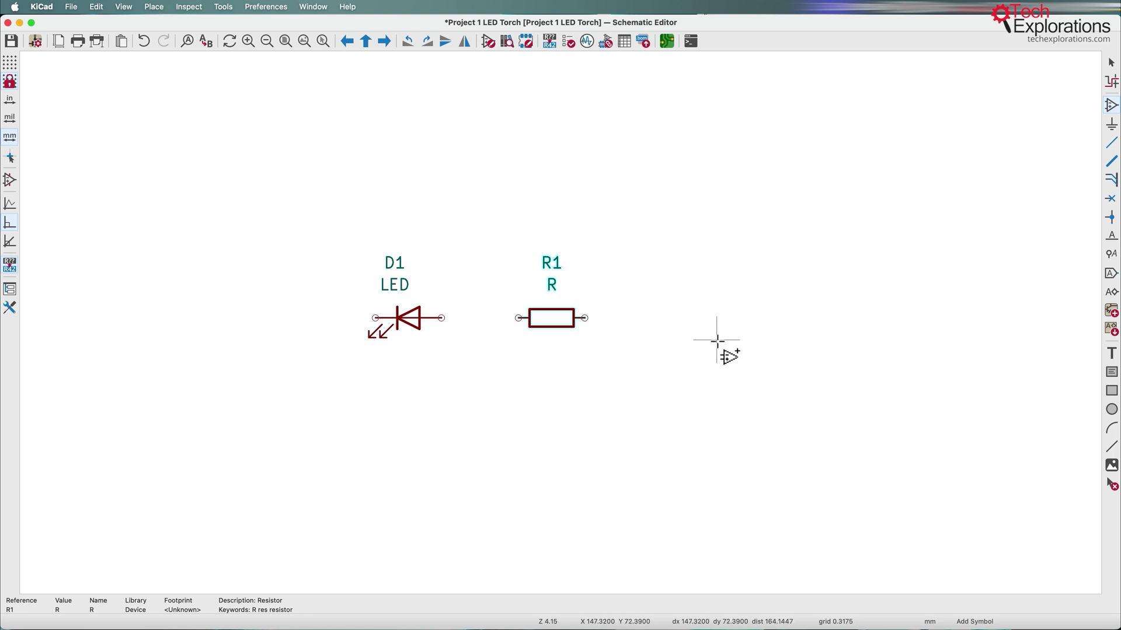
- Search 'sw_dp' and compare Unit A and Unit B of the SW_DPDT_x2 switch
click(717, 339)
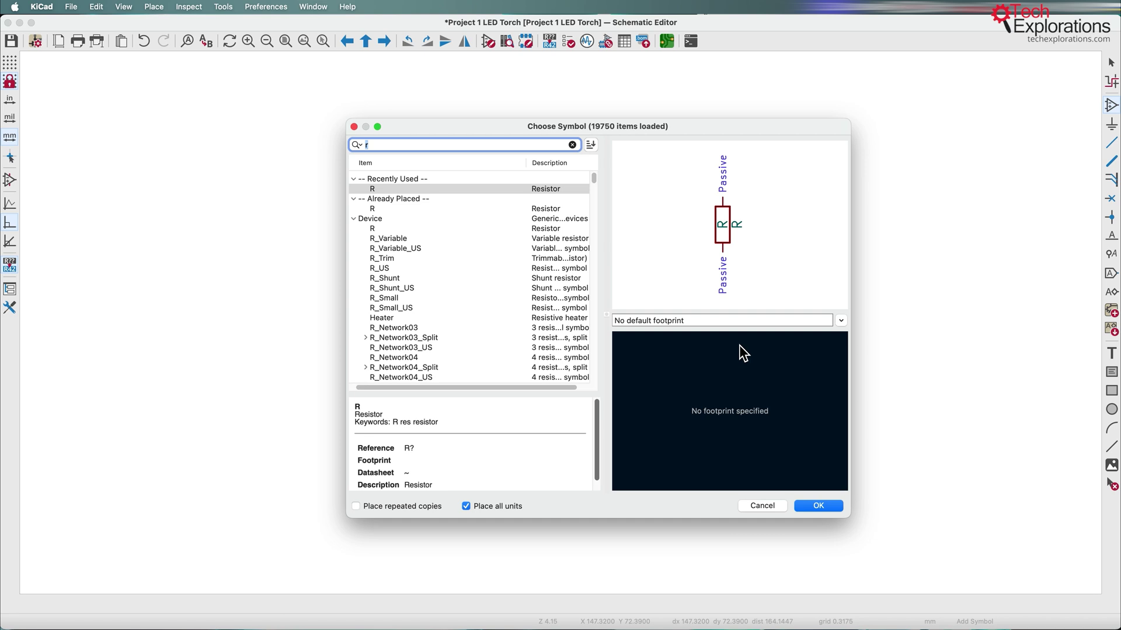
text(sw)
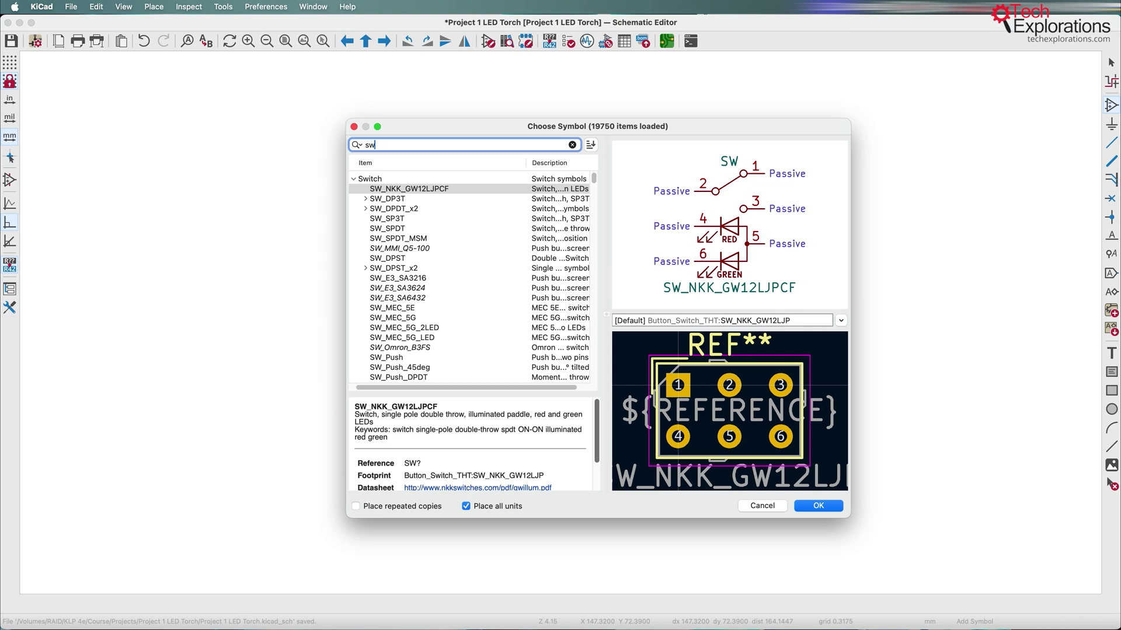
text(_)
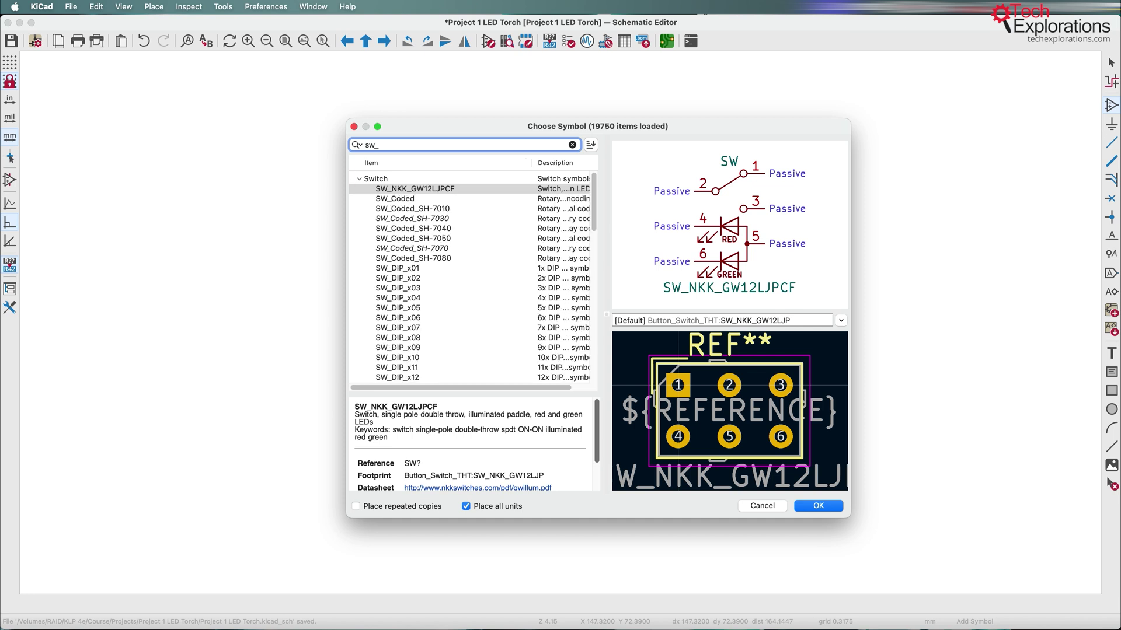
text(dp)
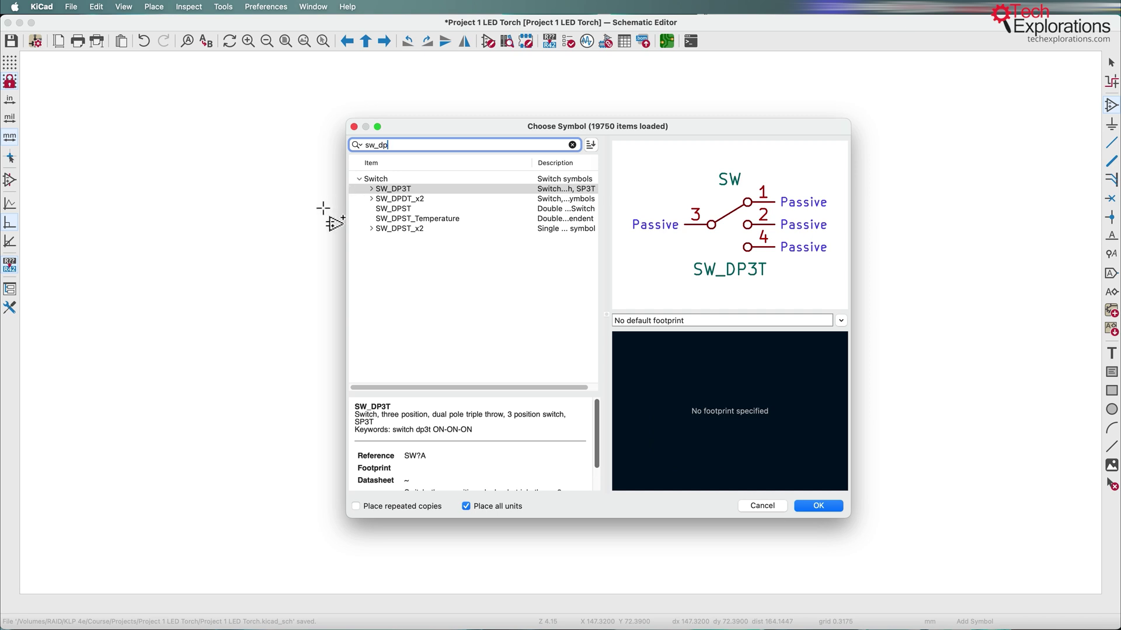
click(411, 200)
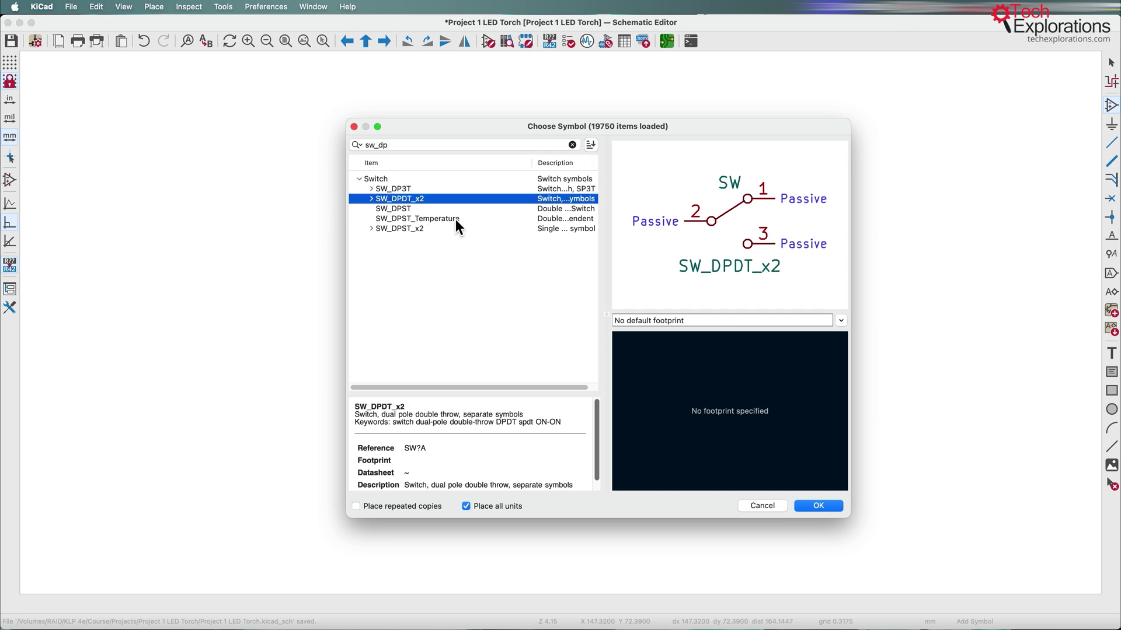
click(371, 201)
click(402, 209)
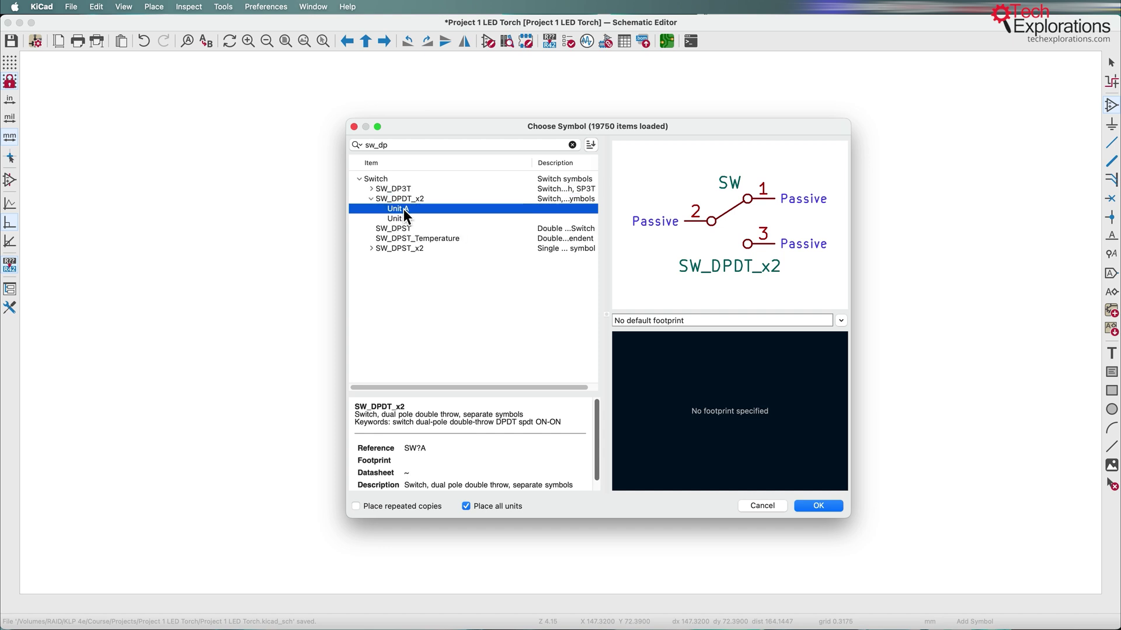
click(406, 220)
click(406, 209)
click(405, 217)
click(409, 201)
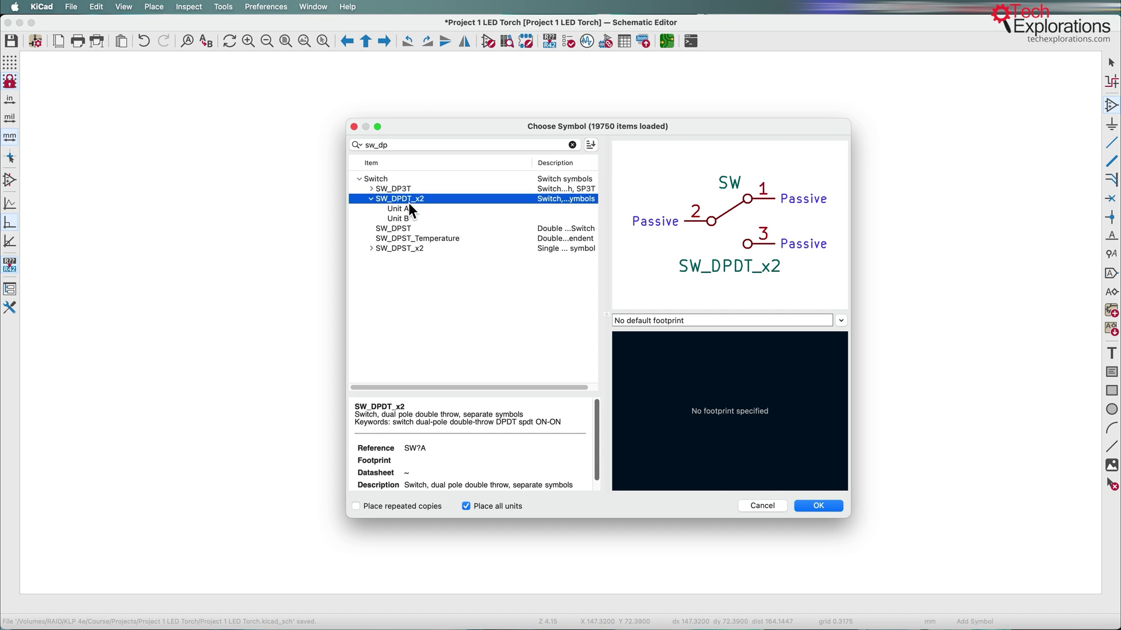
- Compare it against SW_DPST, then accept the SW_DPDT_x2 switch for placement
click(408, 230)
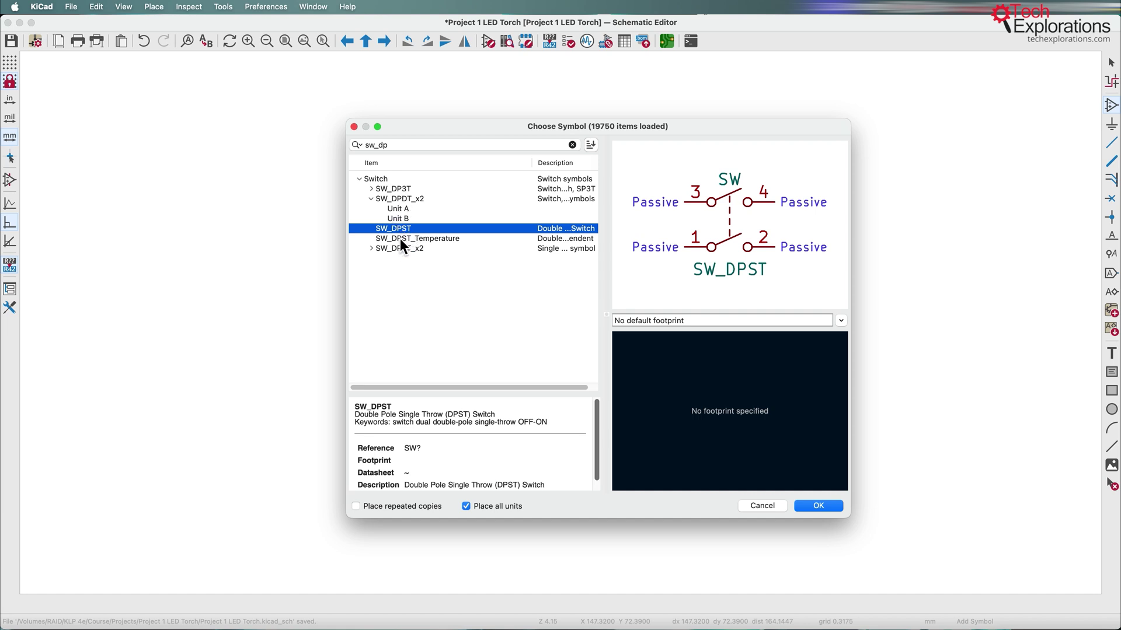
click(400, 238)
click(400, 229)
click(404, 202)
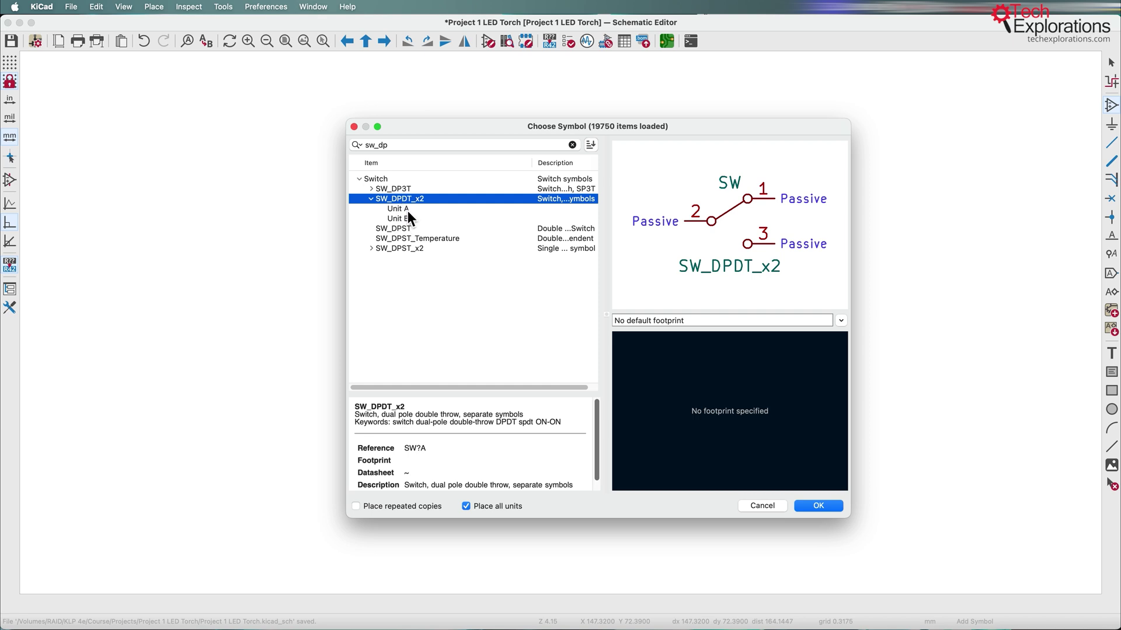
click(407, 210)
click(406, 218)
click(406, 209)
click(407, 201)
click(818, 506)
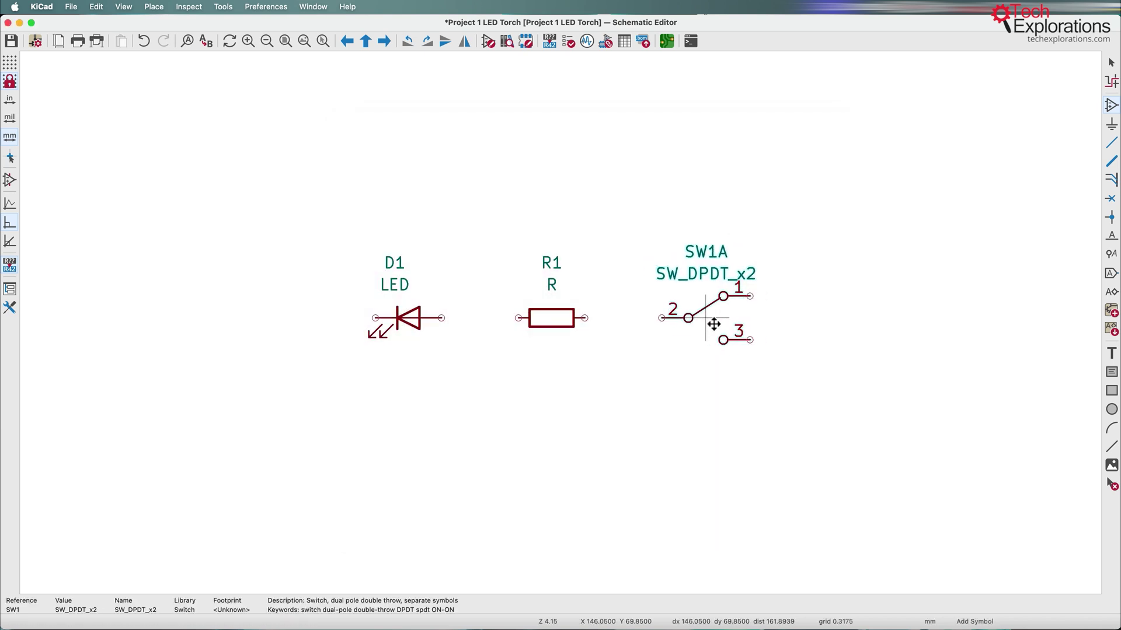
- Drop switch unit SW1A right of R1 and cancel placing unit SW1B
click(726, 325)
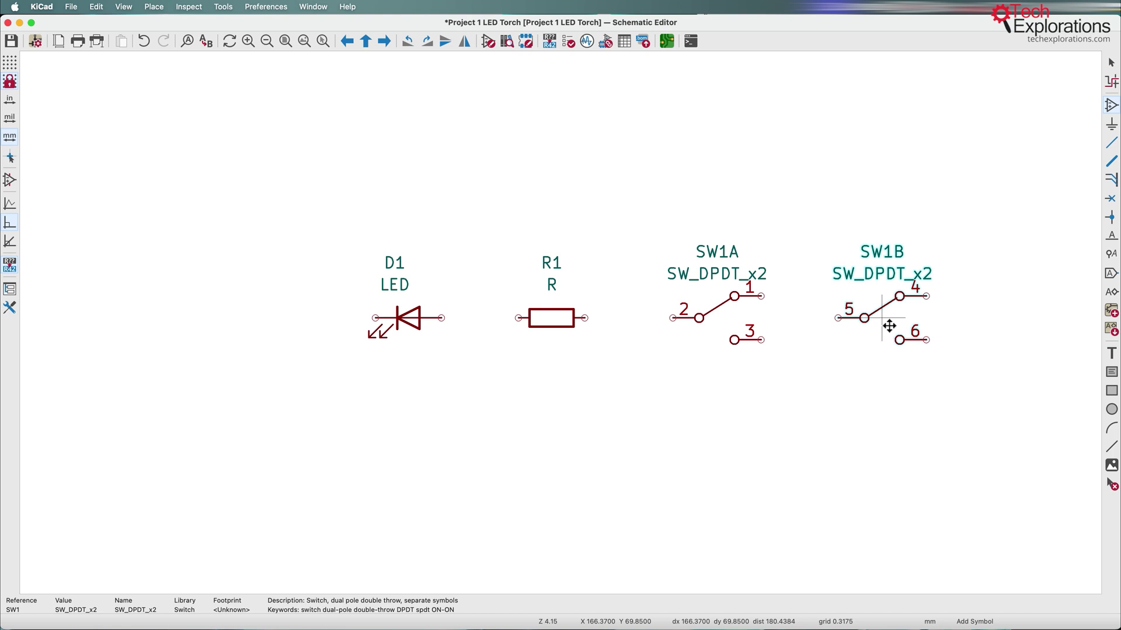
key(Escape)
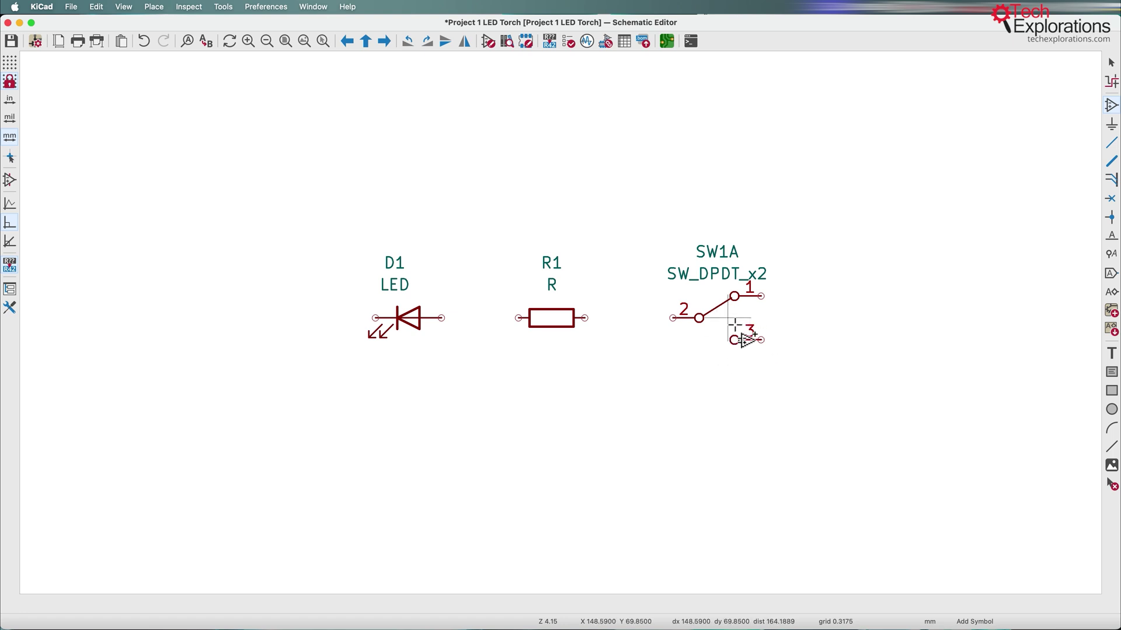
- Delete the placed SW1A switch unit with the Delete tool
click(1111, 484)
click(701, 319)
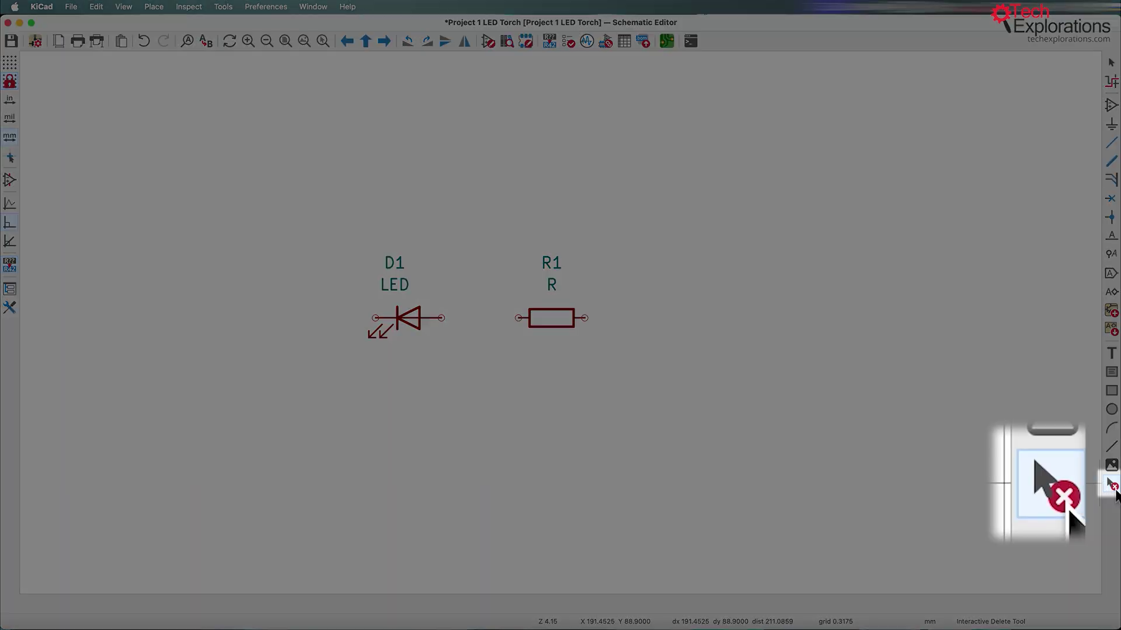
key(Escape)
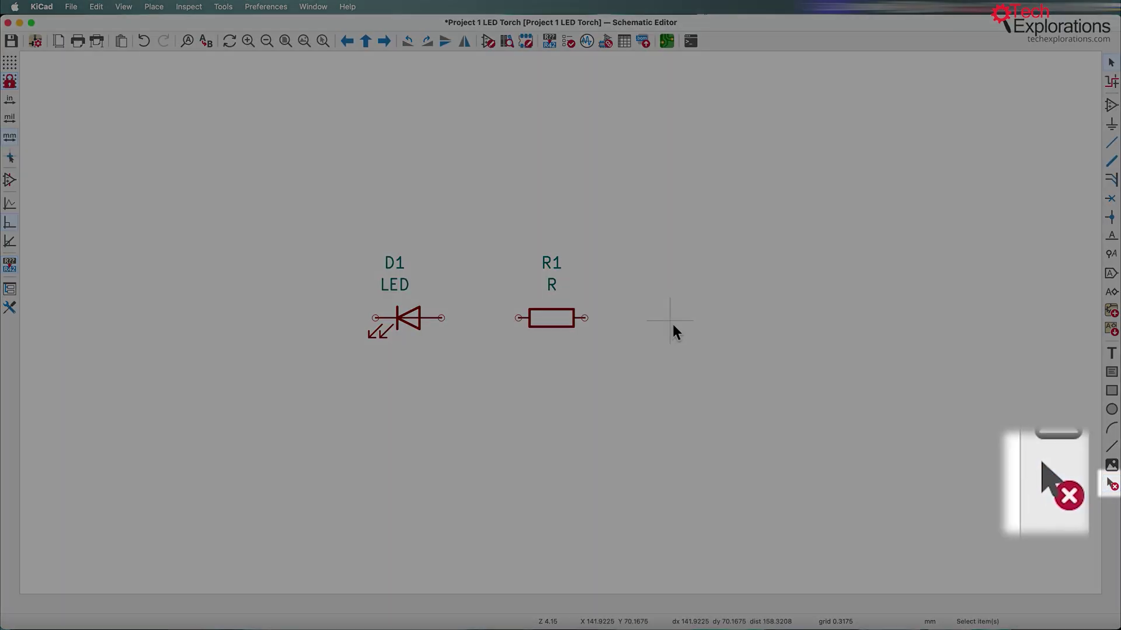
- Re-add SW_DPDT_x2 from Recently Used, placing SW1A right of R1 and SW1B below it
key(a)
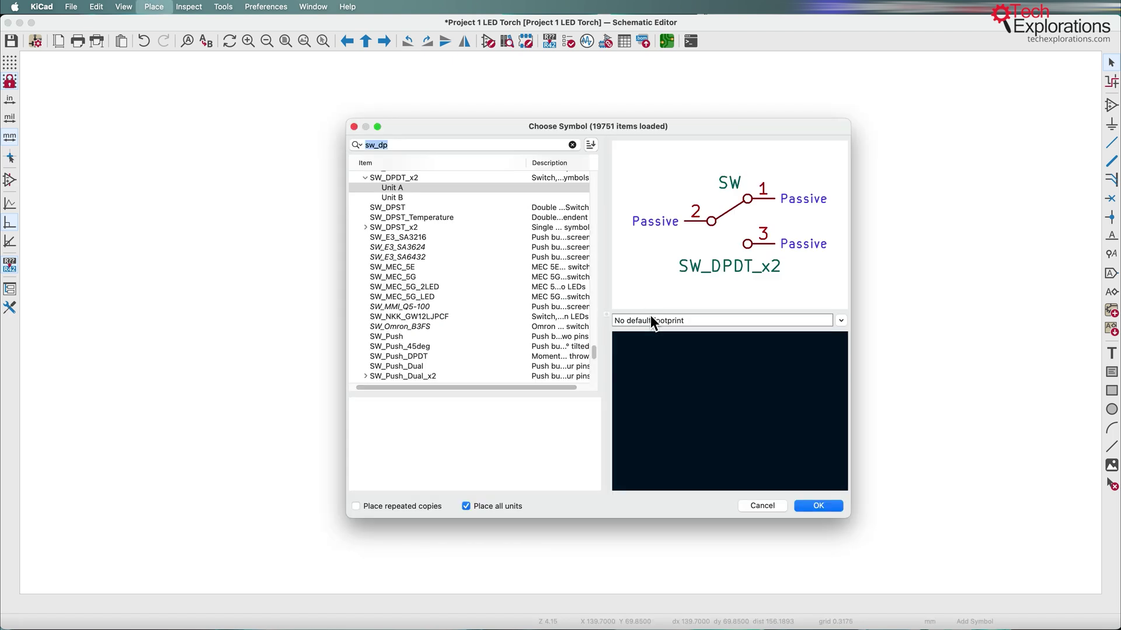
click(395, 189)
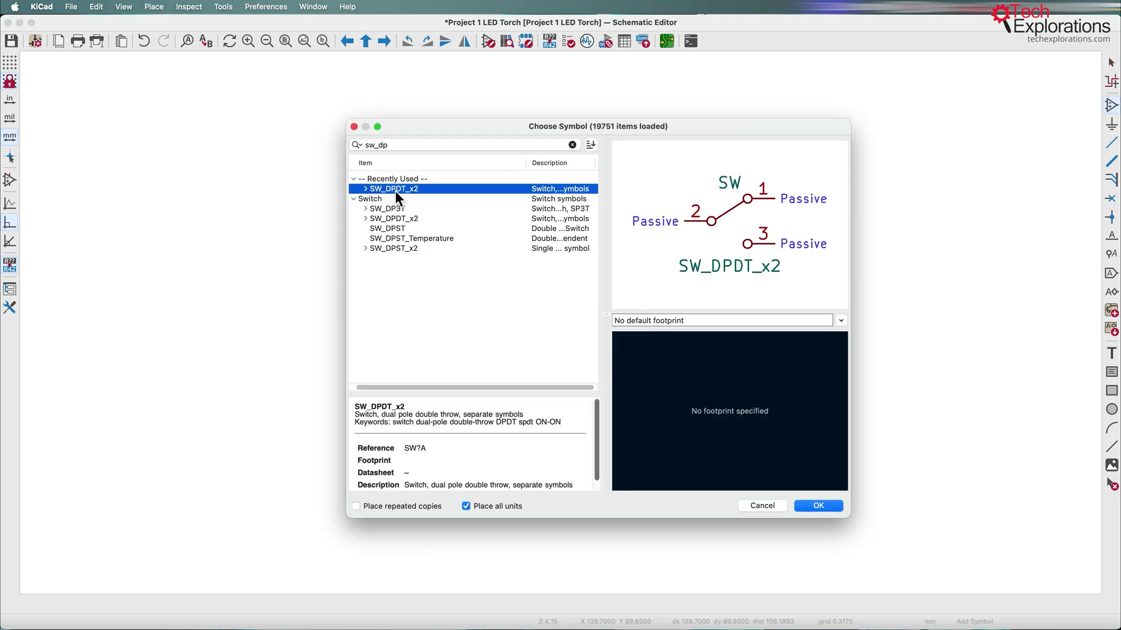
click(823, 507)
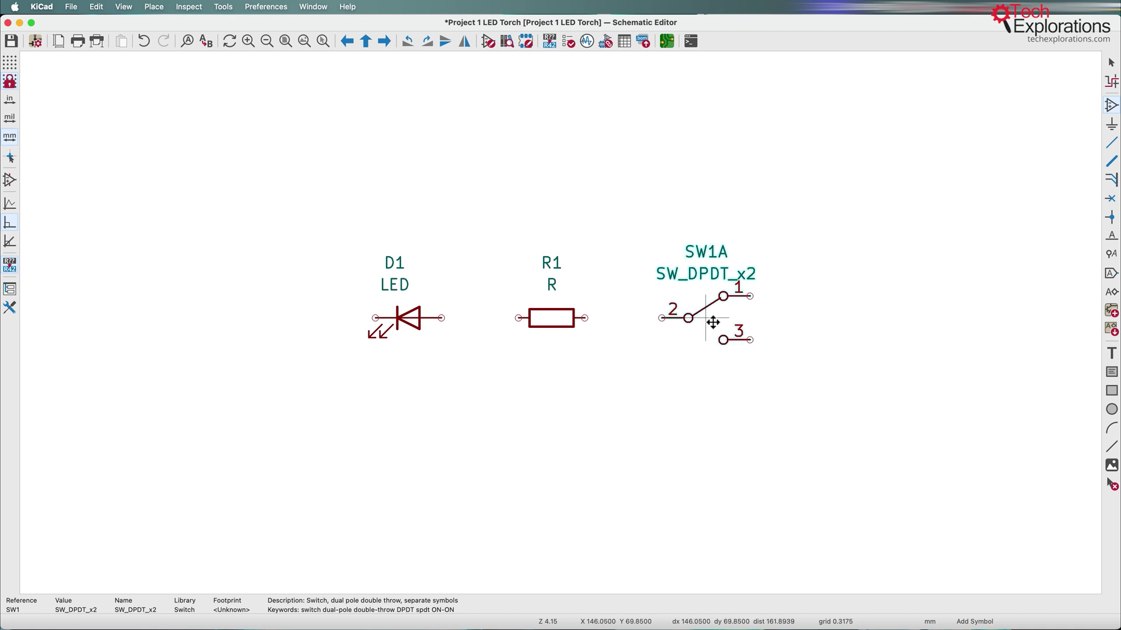
click(713, 323)
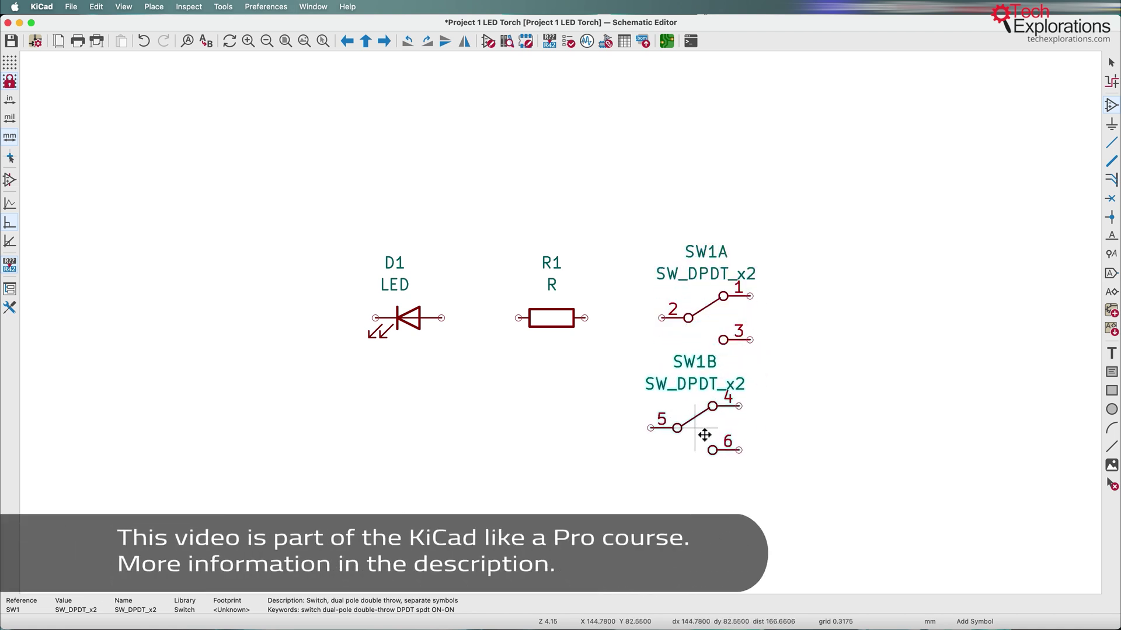
click(705, 435)
- Finish adding symbols and nudge SW1A slightly upward
key(Escape)
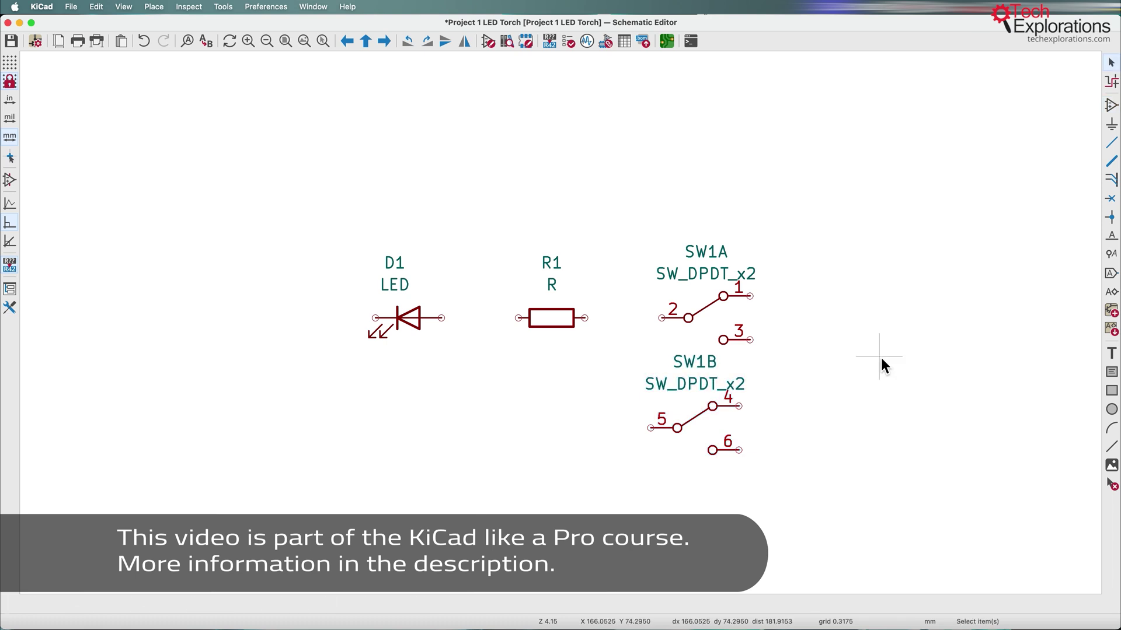
click(716, 303)
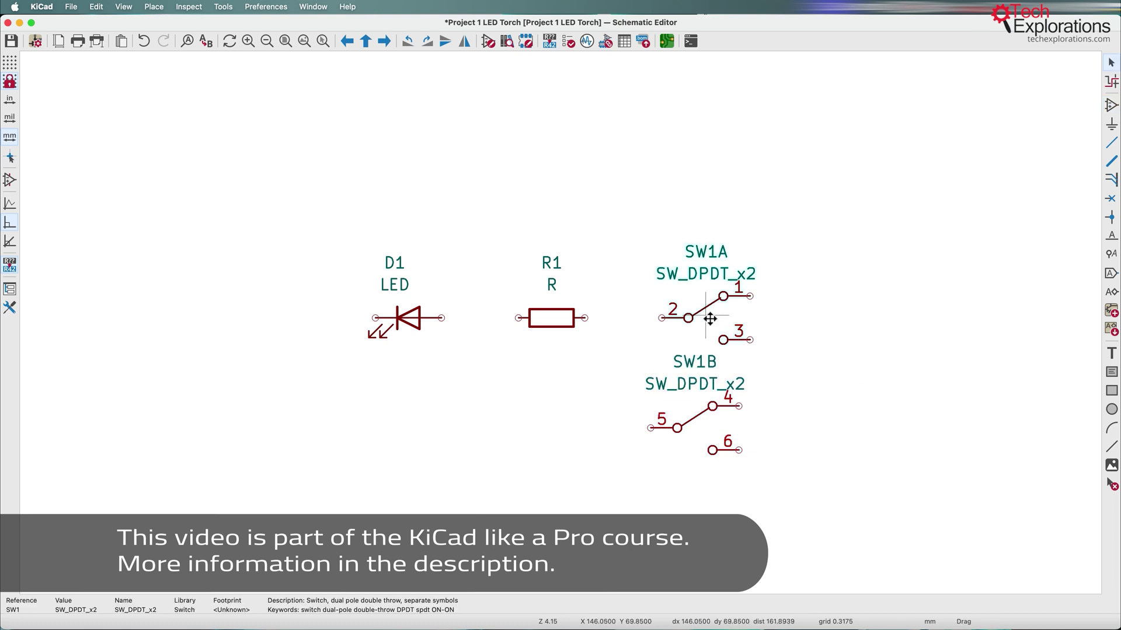
drag(721, 319, 710, 288)
click(710, 288)
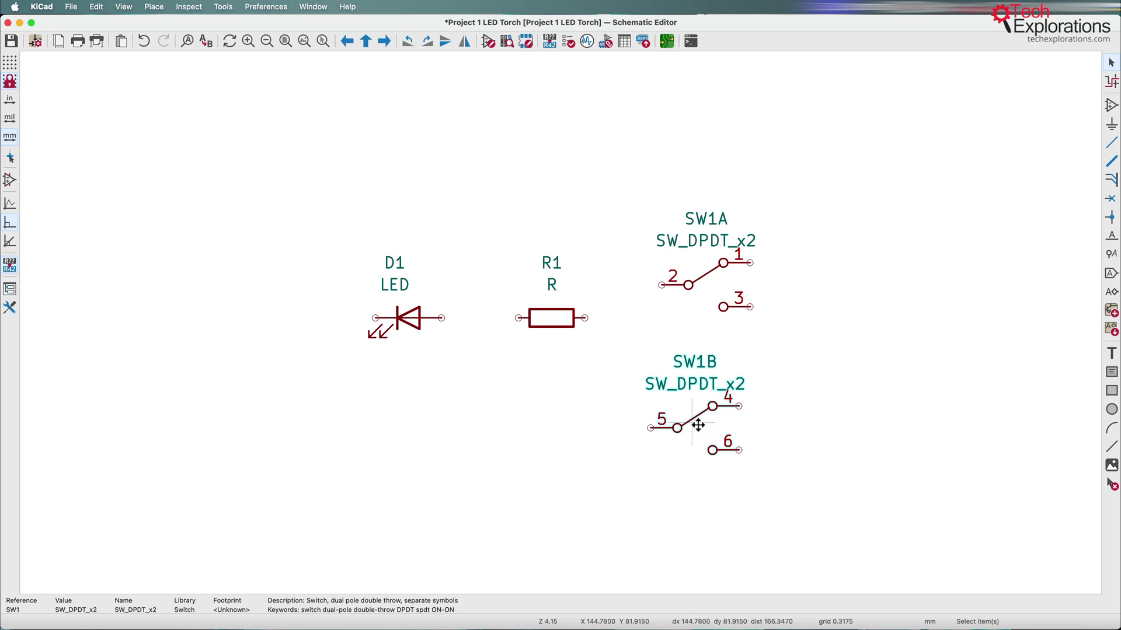
- Delete switch unit SW1B and move SW1A back in line with R1
click(836, 403)
click(706, 415)
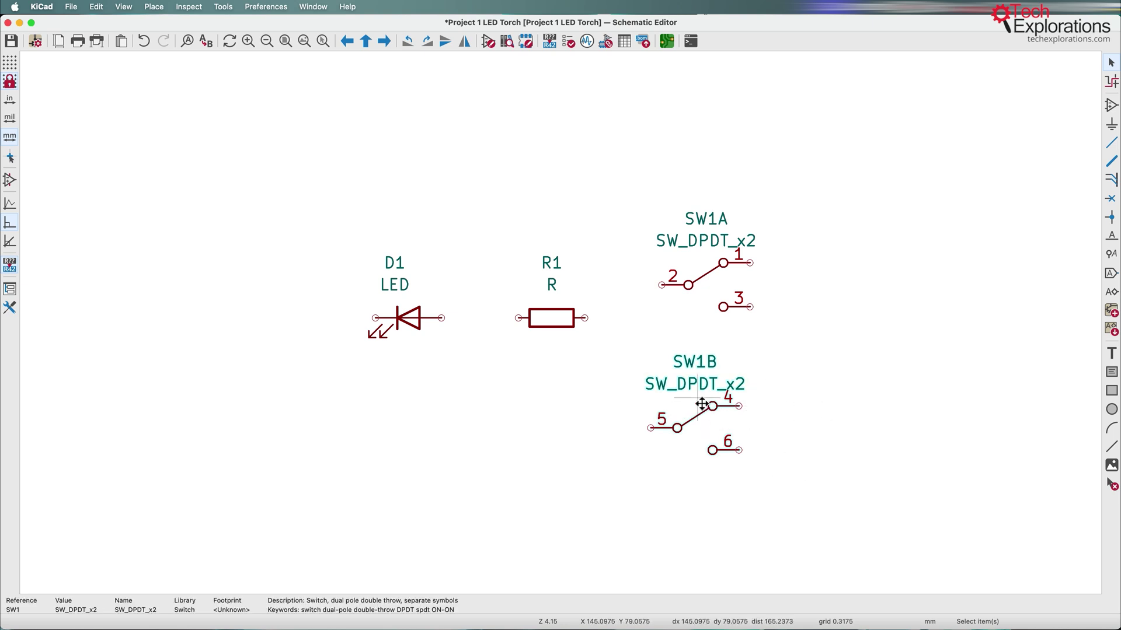
key(Delete)
drag(710, 292, 704, 328)
click(803, 292)
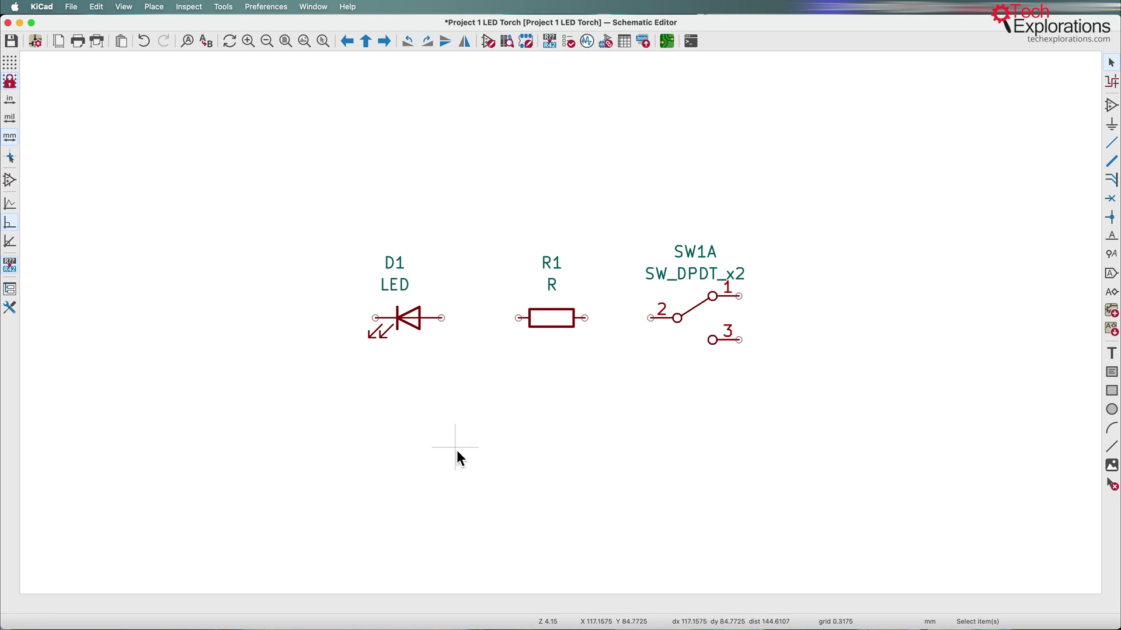
- Add Device Battery_Cell as BT1, rotated horizontal, below R1
key(a)
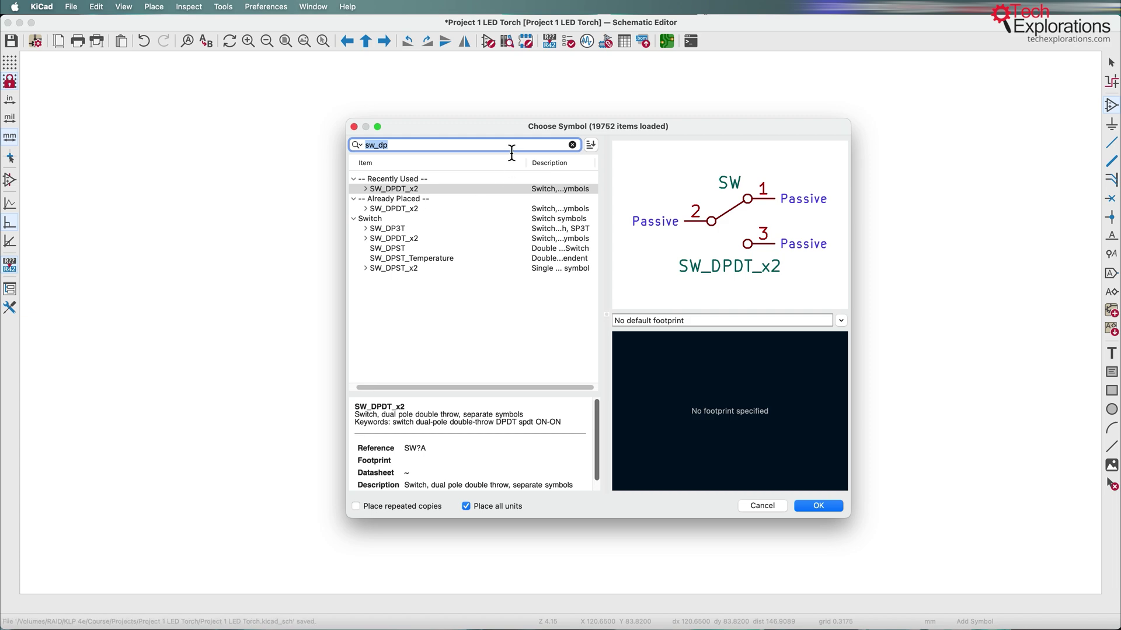
text(nt)
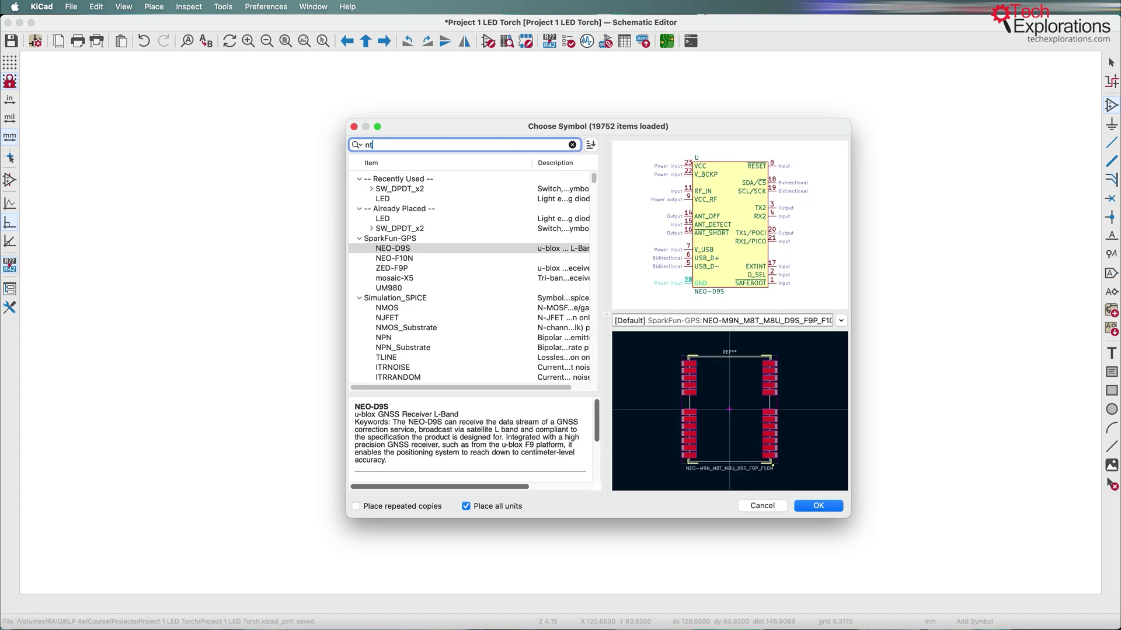
key(BackSpace)
text(b)
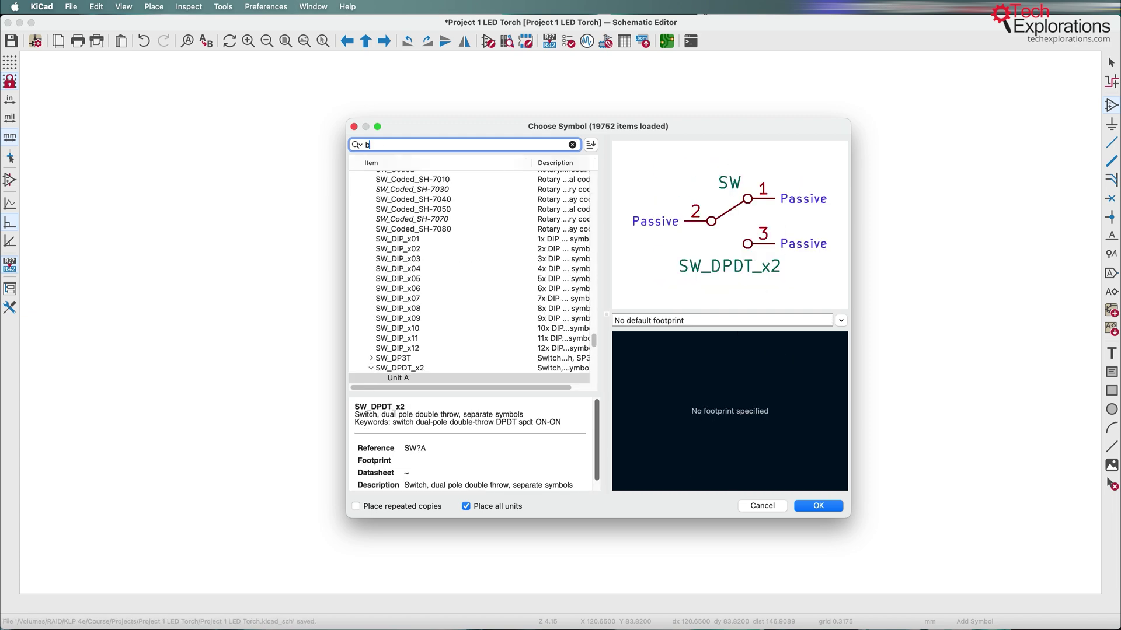
text(atter)
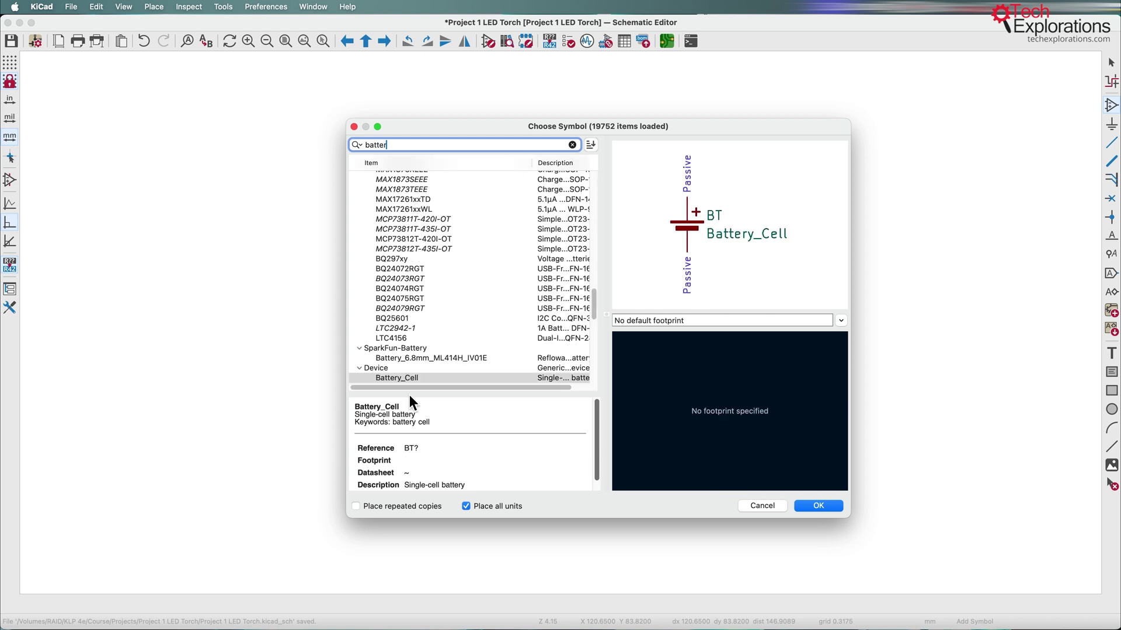
scroll(408, 373, down, 1)
click(407, 363)
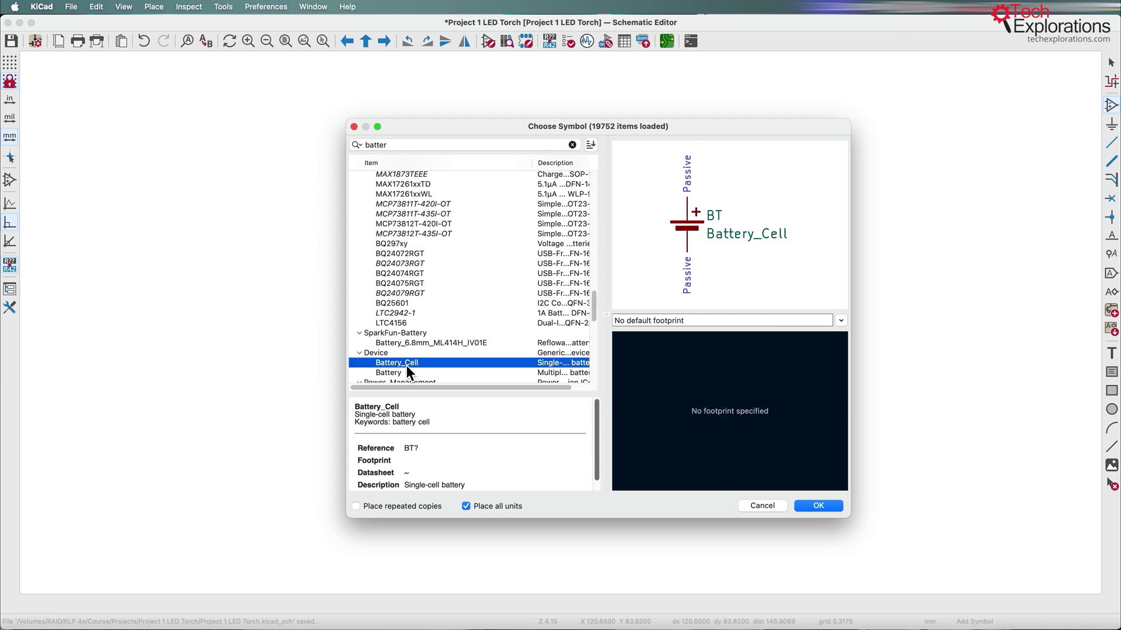
click(818, 505)
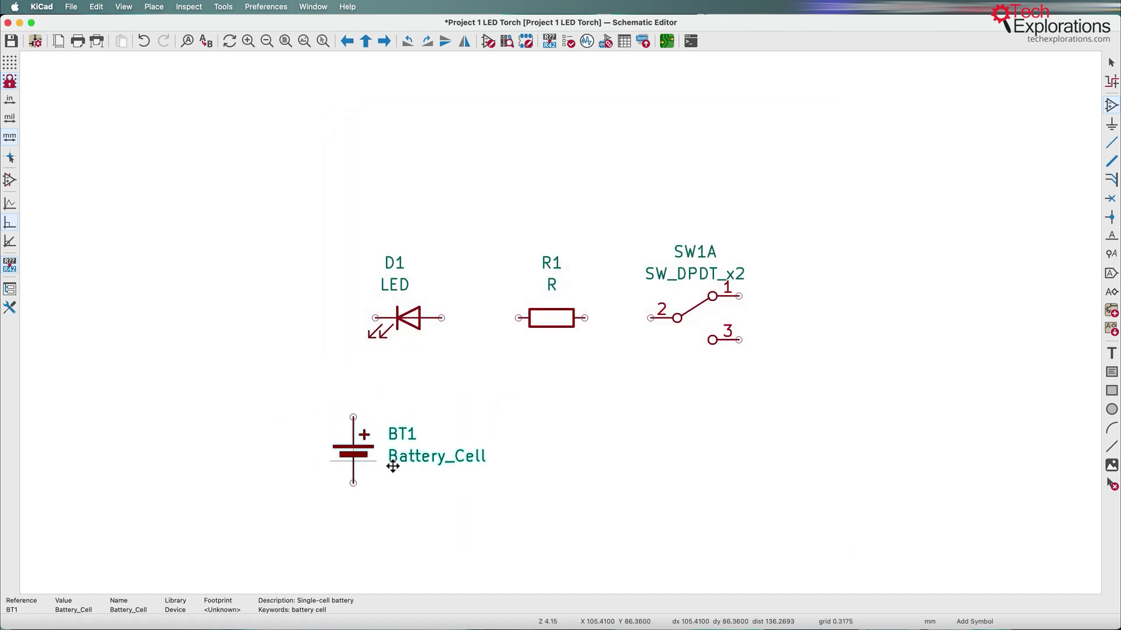
key(r)
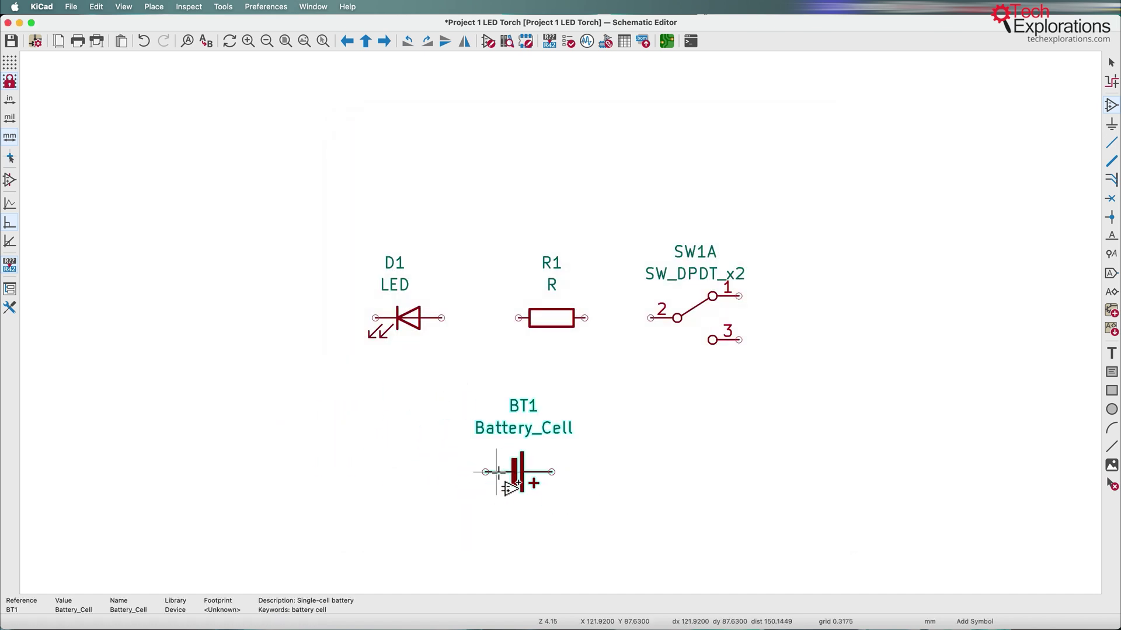
click(509, 473)
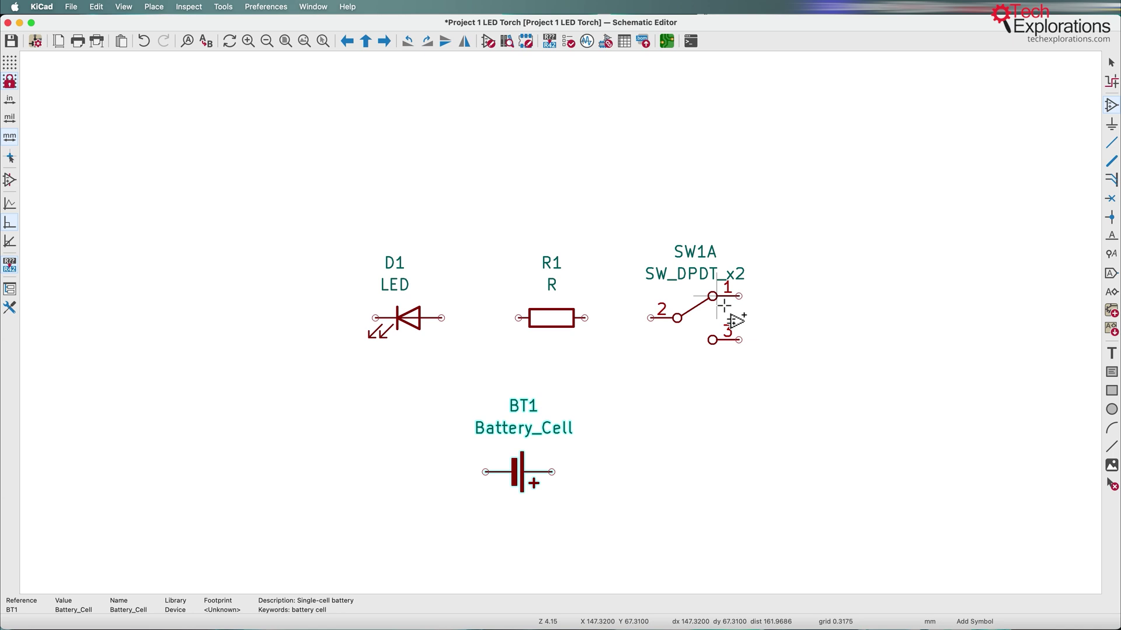
- Zoom to fit the four symbols and save Project 1 LED Torch.kicad_sch
key(Escape)
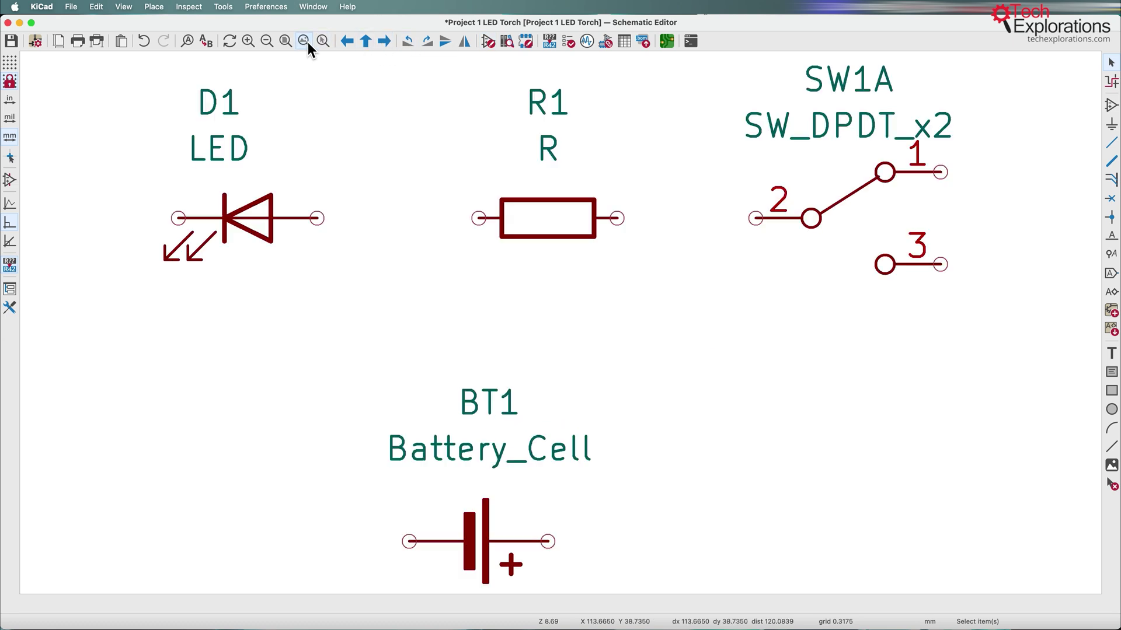
click(285, 42)
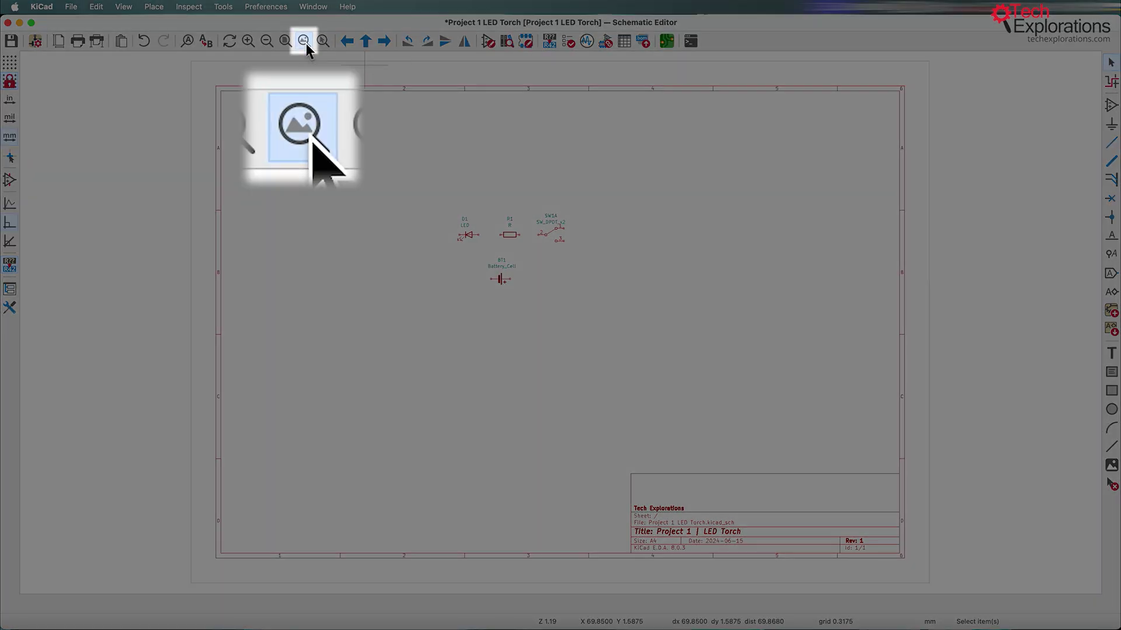
click(305, 41)
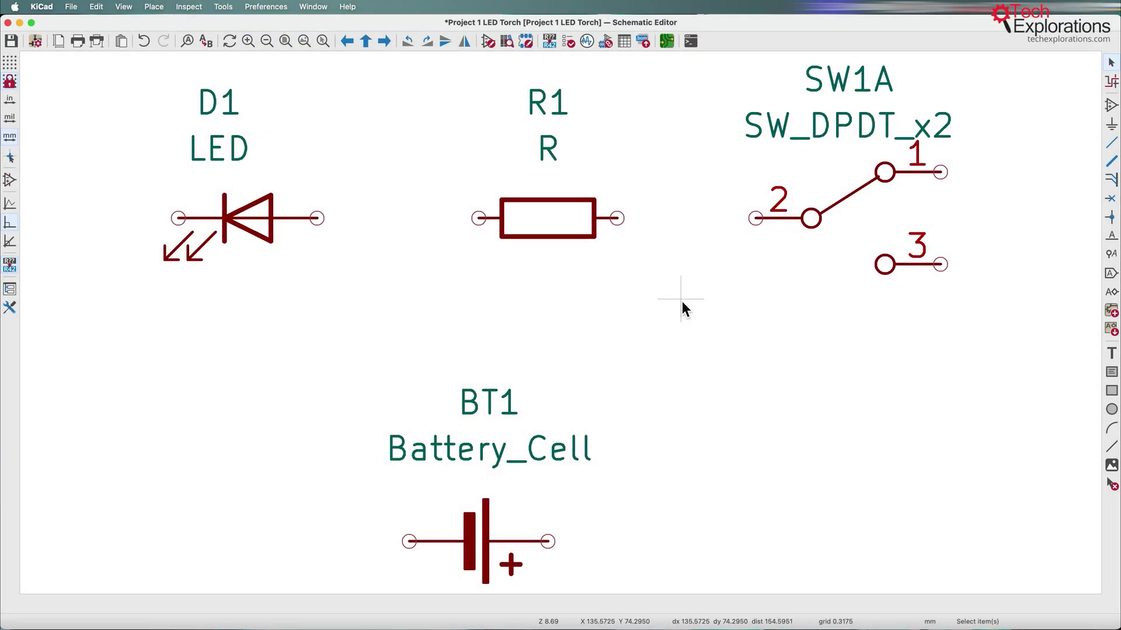
key(super+s)
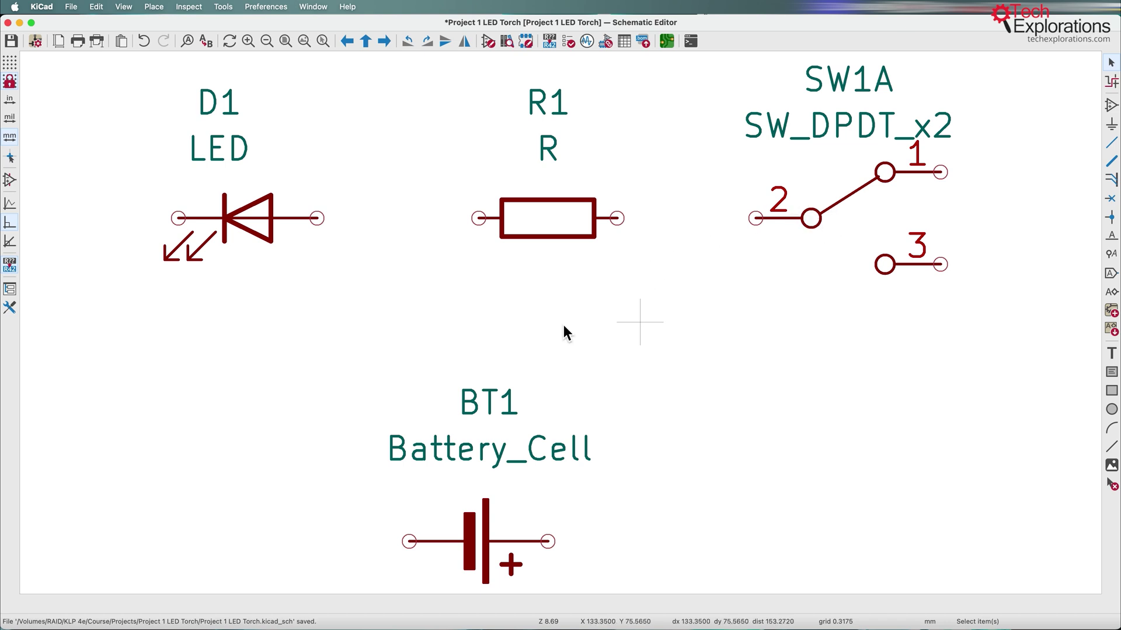
scroll(563, 324, down, 2)
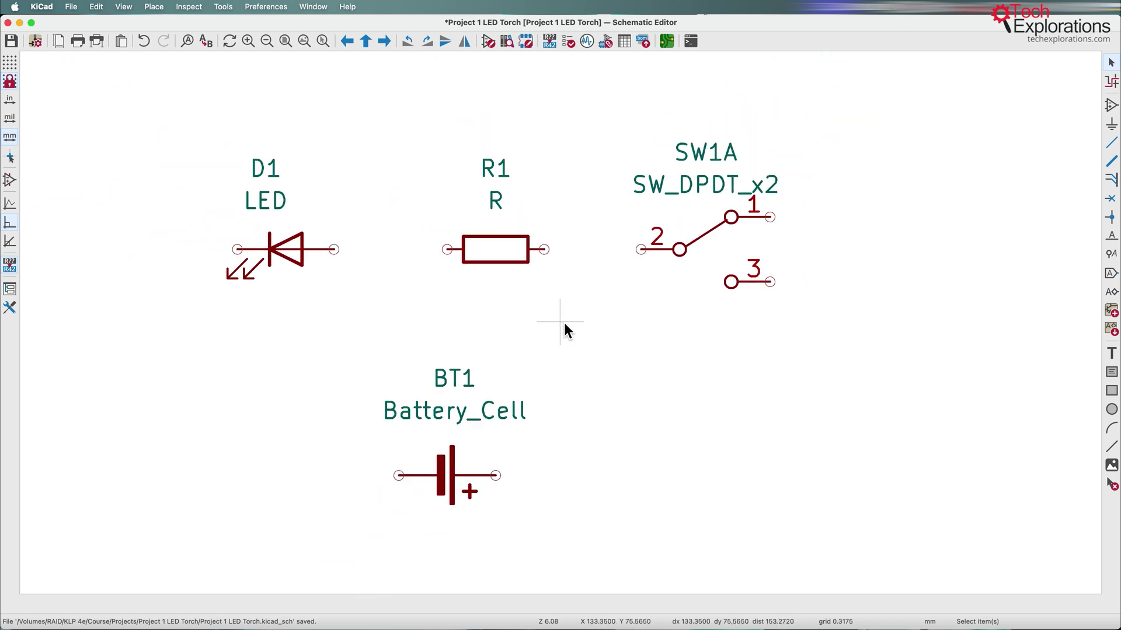
- Switch to Preview to show the Schematic design workflow slide
key(super+Tab)
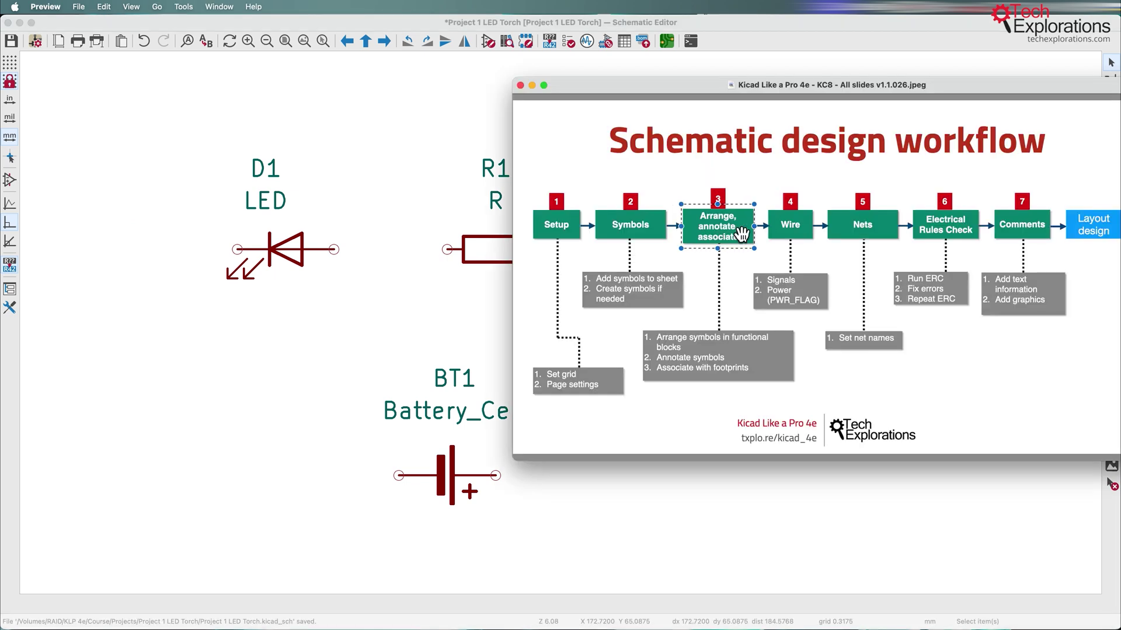